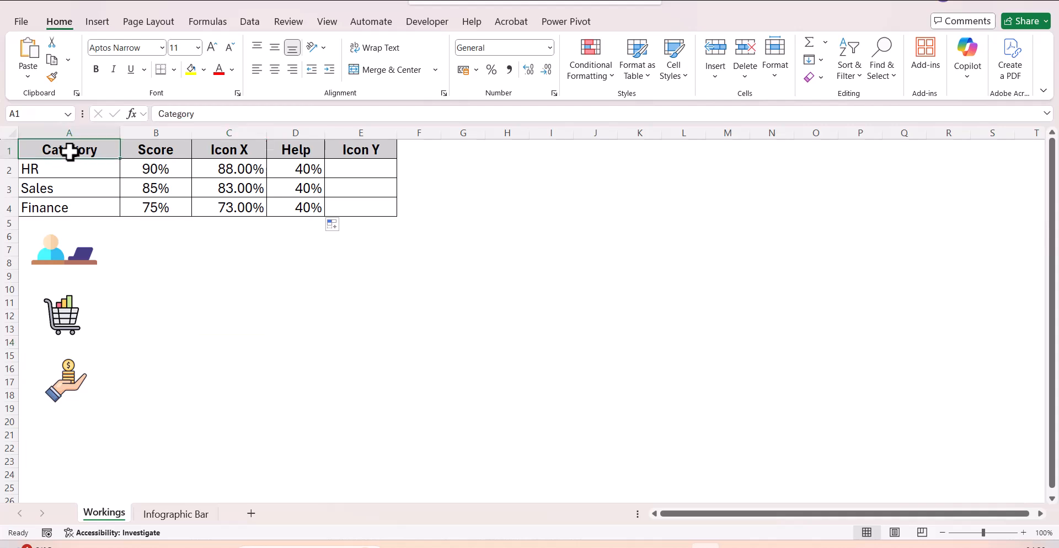
- Insert a 2-D stacked bar chart from A1:D4 and switch its rows and columns so the categories form the bars
left_click(102, 25)
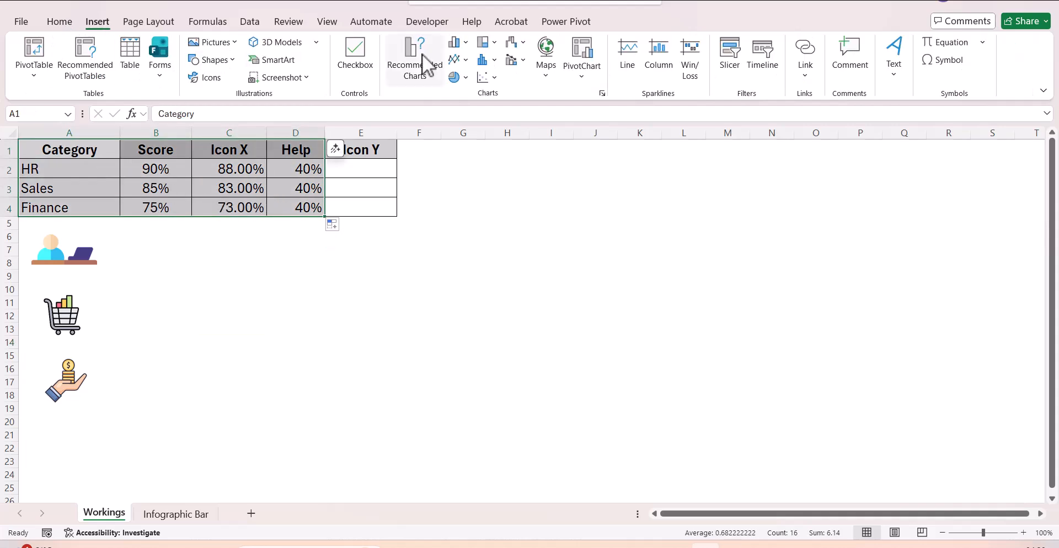
left_click(466, 43)
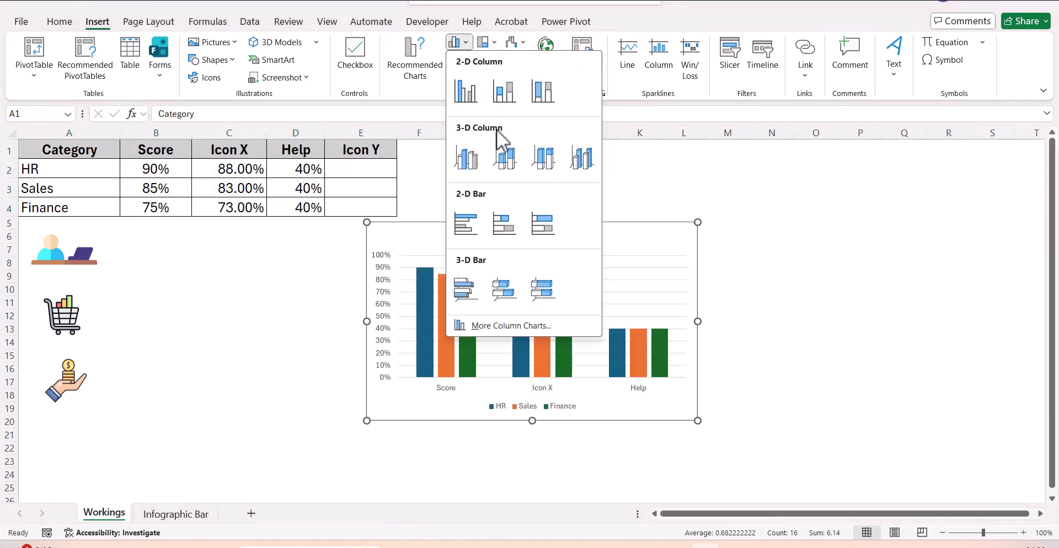
left_click(500, 221)
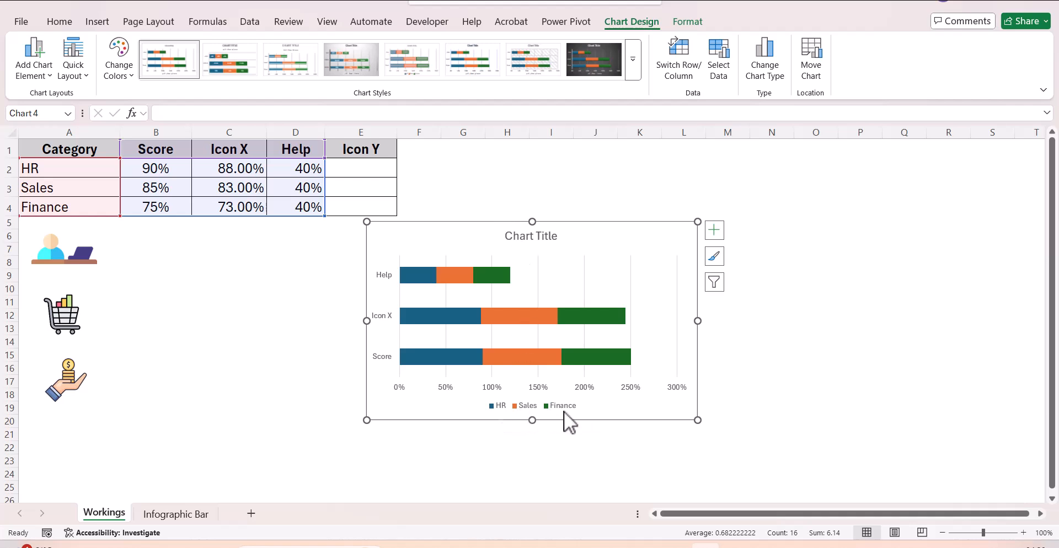
left_click(678, 55)
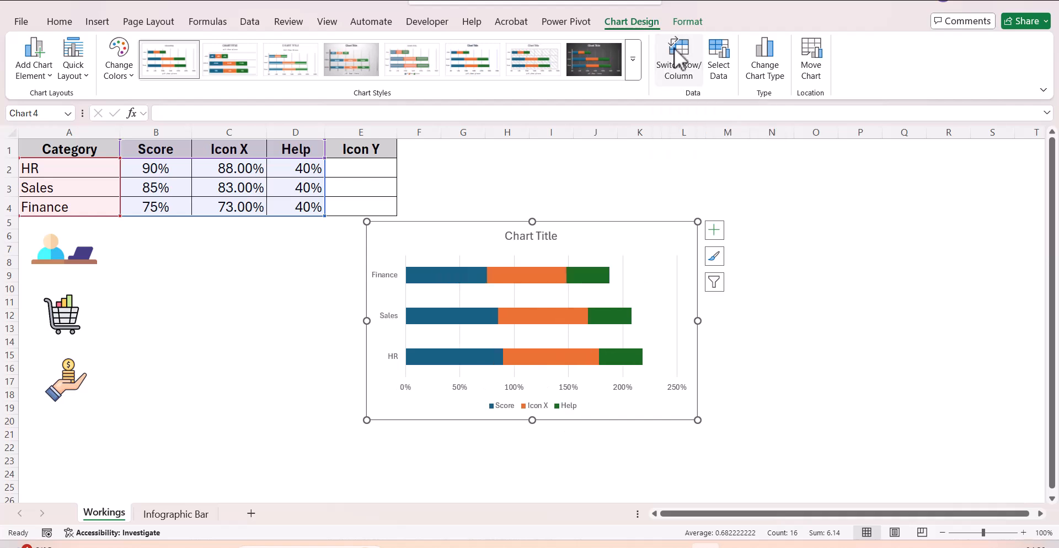
- Set the bars' gap width to 48% and enlarge the chart downward to about row 23
left_click(533, 276)
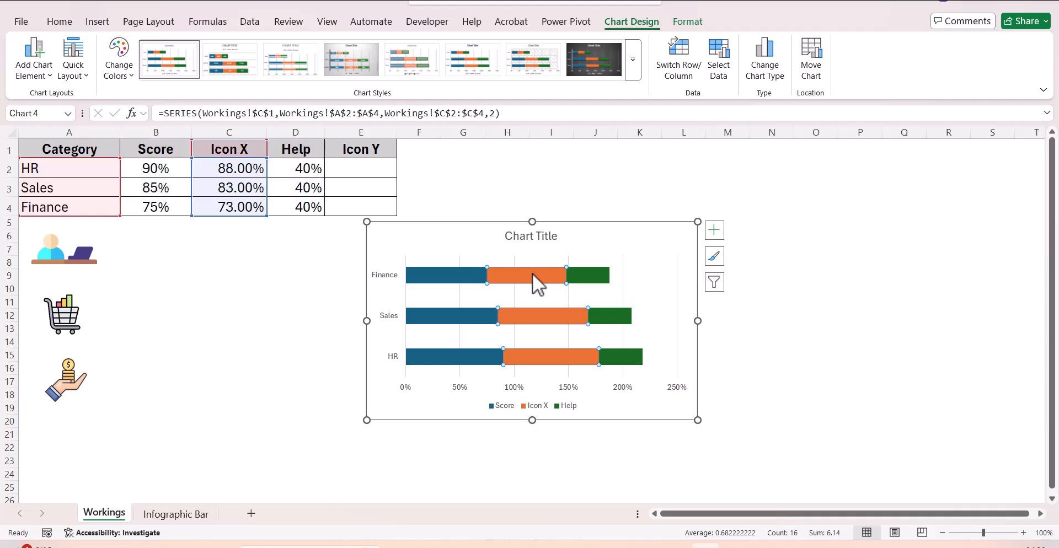
right_click(532, 273)
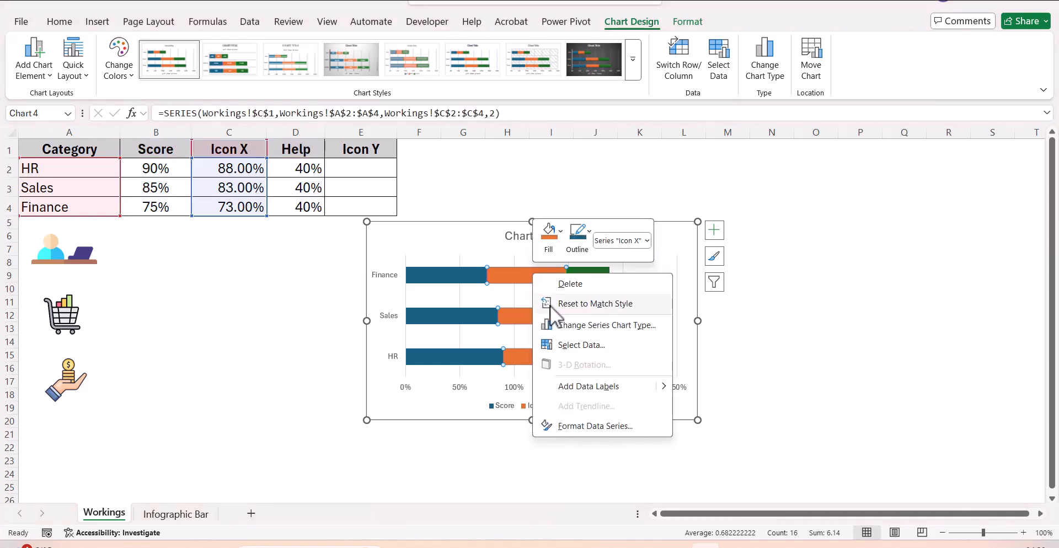
left_click(595, 426)
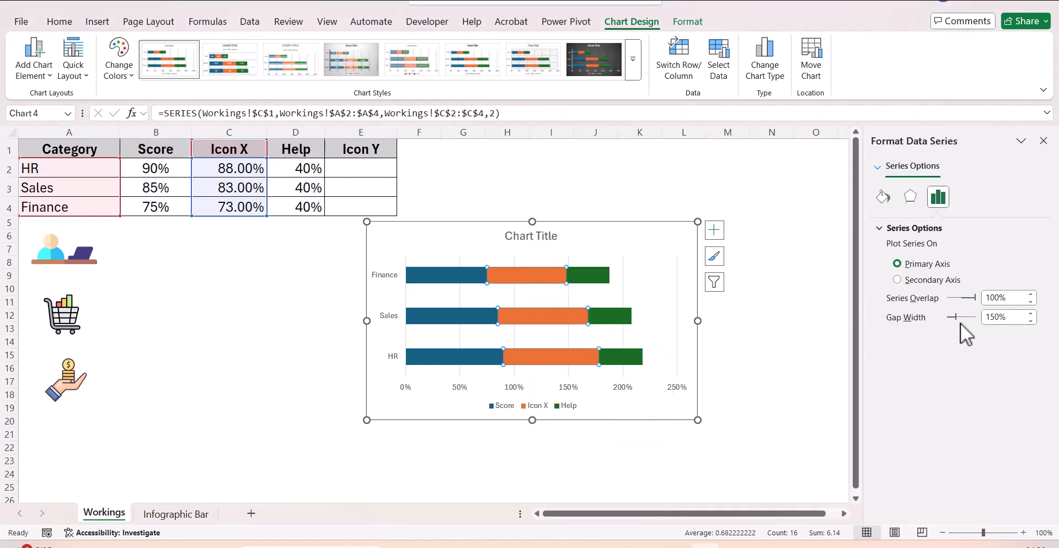
left_click_drag(956, 318, 953, 318)
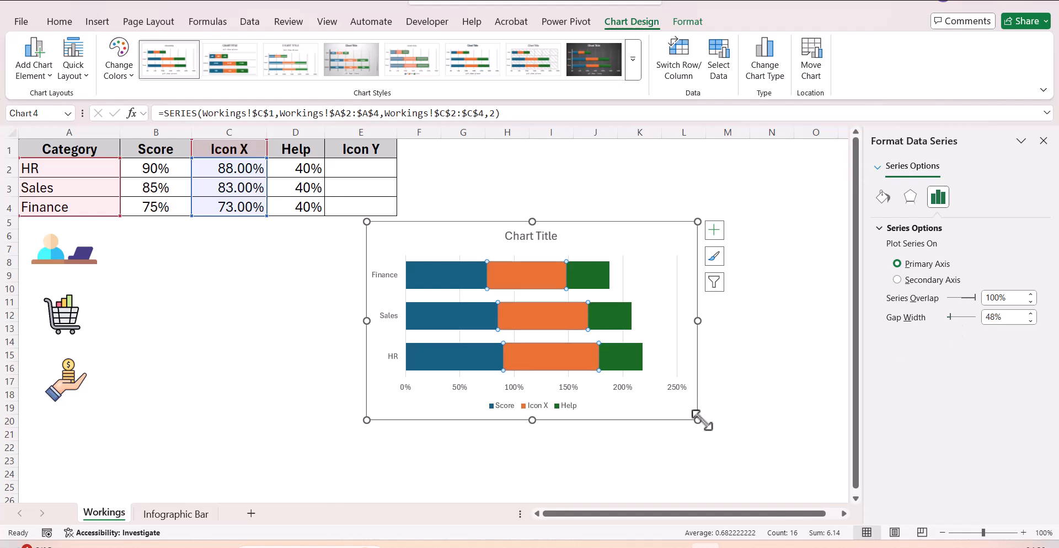
left_click_drag(698, 421, 704, 469)
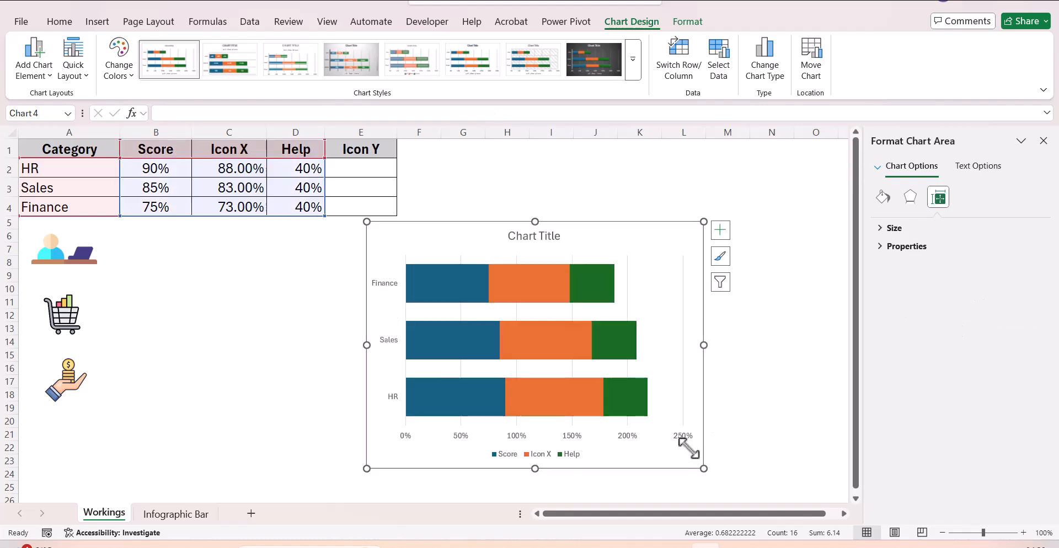
- Delete the chart's horizontal axis, legend, vertical gridlines and title
left_click(567, 438)
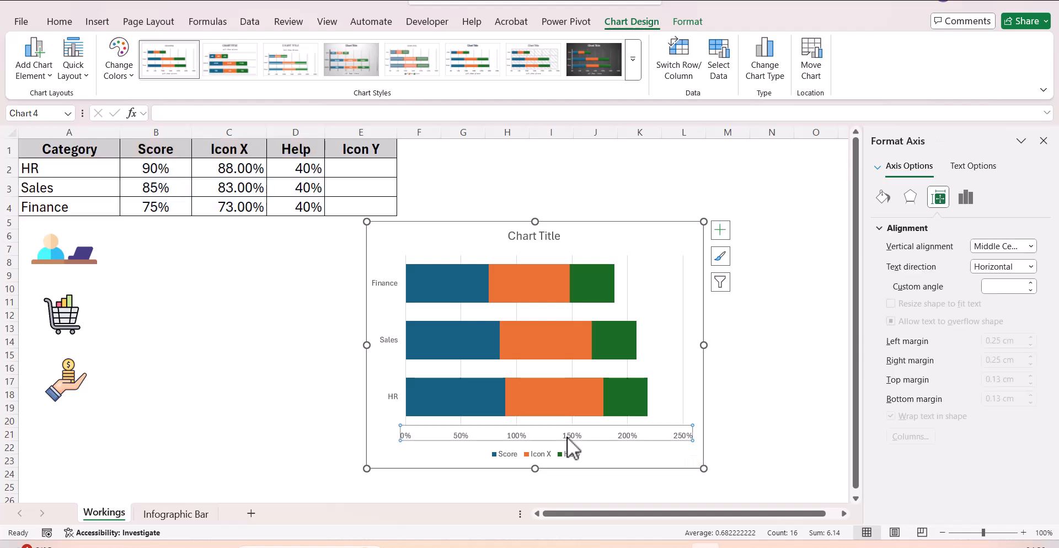
key("Delete")
left_click(561, 455)
key("Delete")
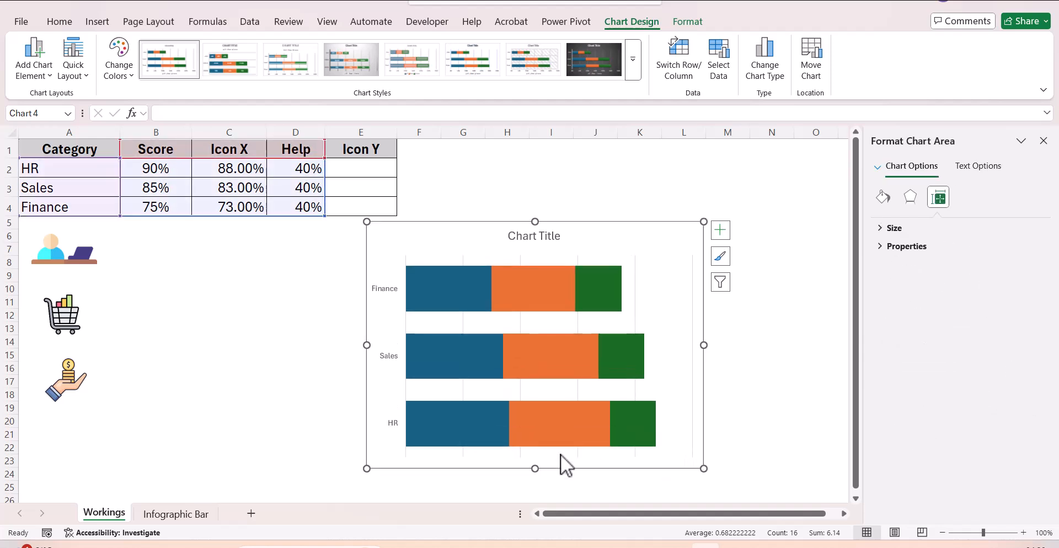
left_click(521, 392)
key("Delete")
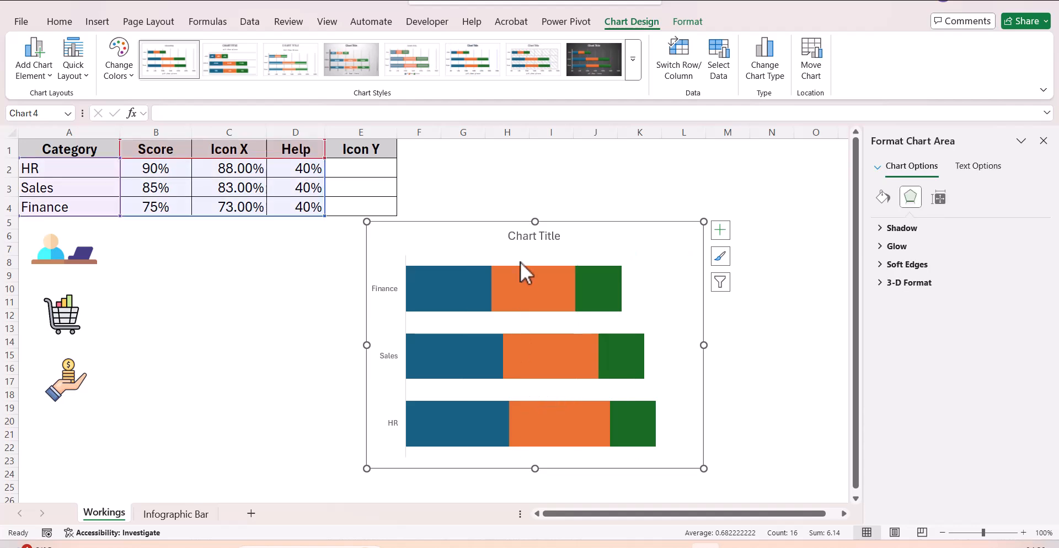
left_click(521, 237)
key("Delete")
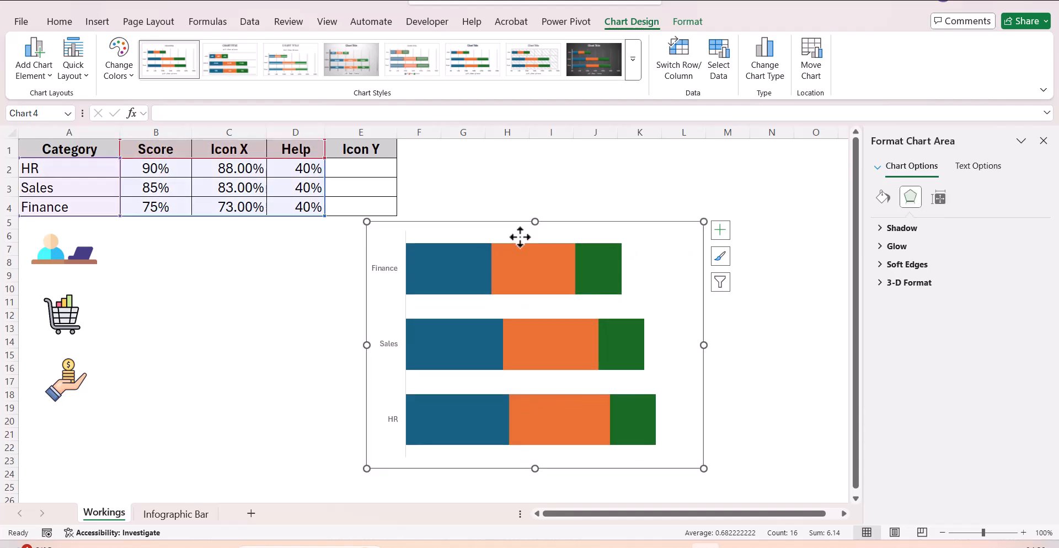
- Give the Help series a solid fill in a medium gray theme color
left_click(601, 267)
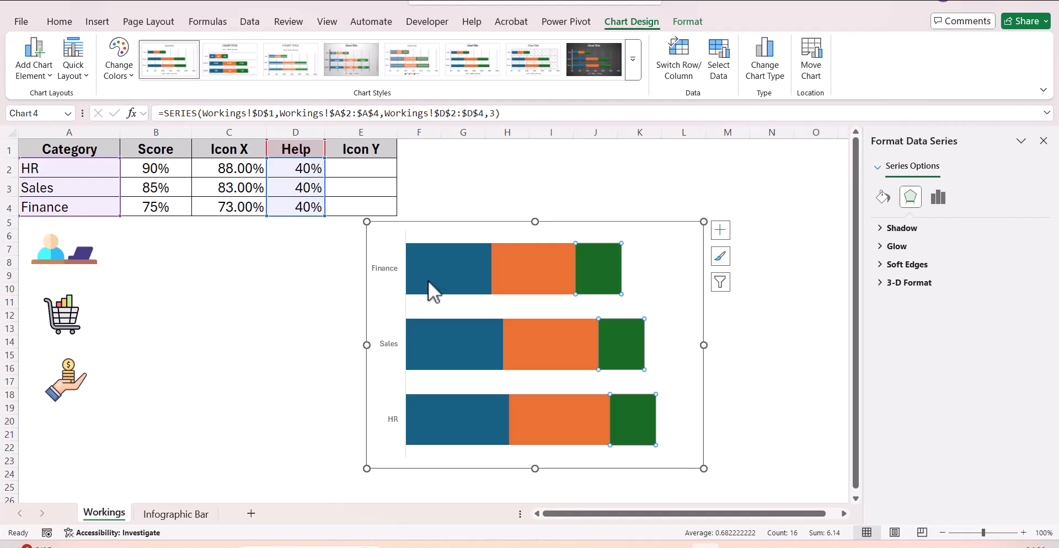
right_click(599, 275)
left_click(662, 427)
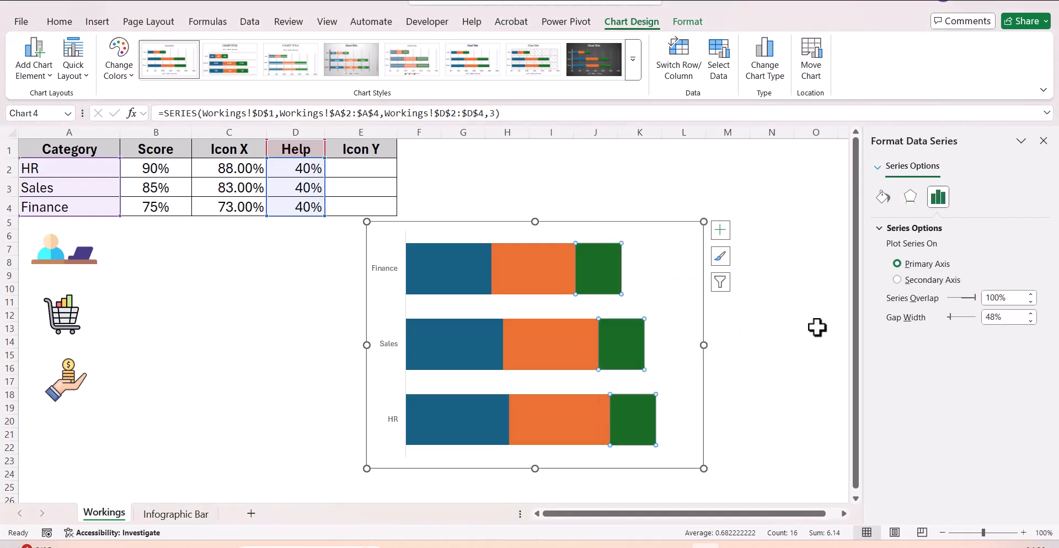
left_click(883, 199)
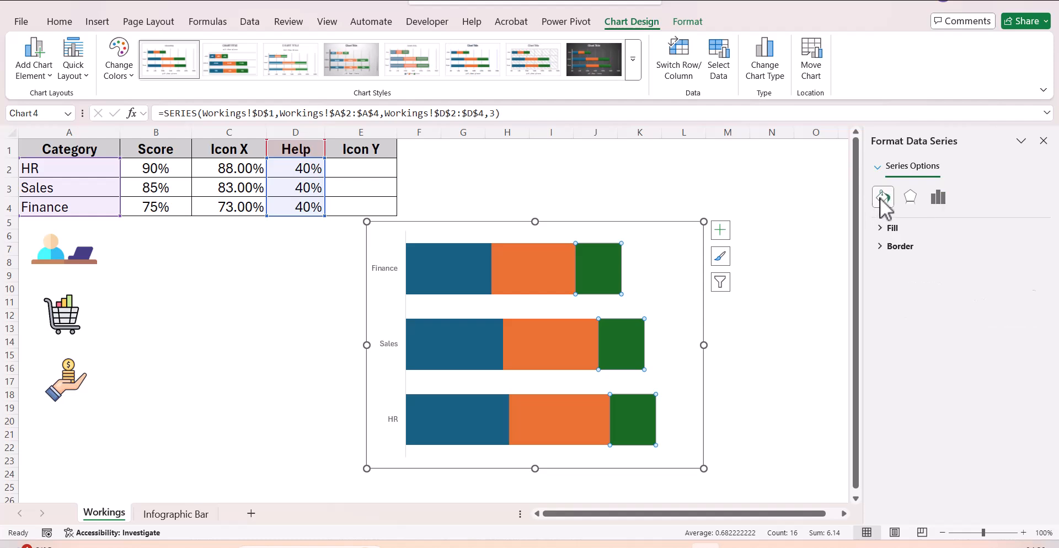
left_click(889, 229)
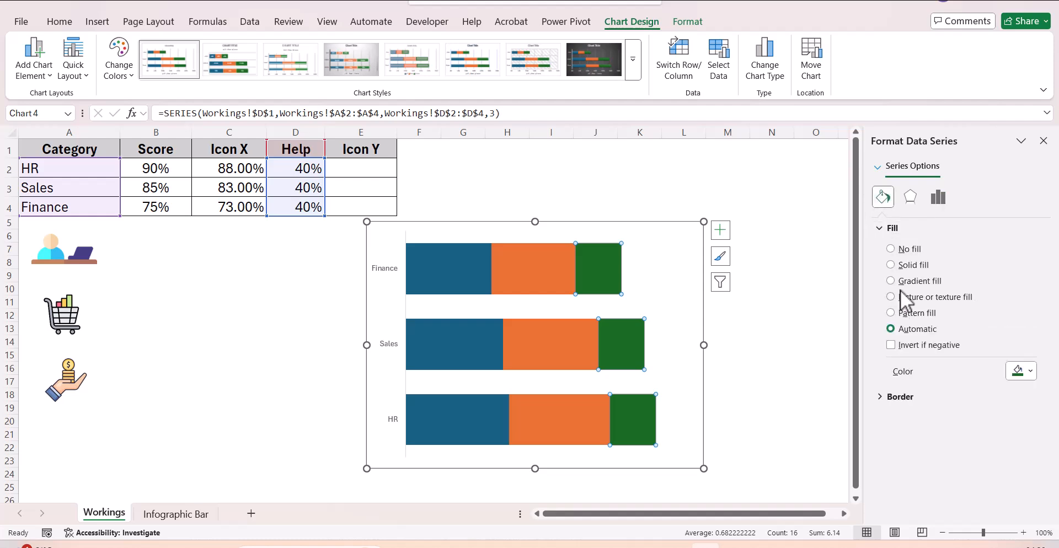
left_click(891, 265)
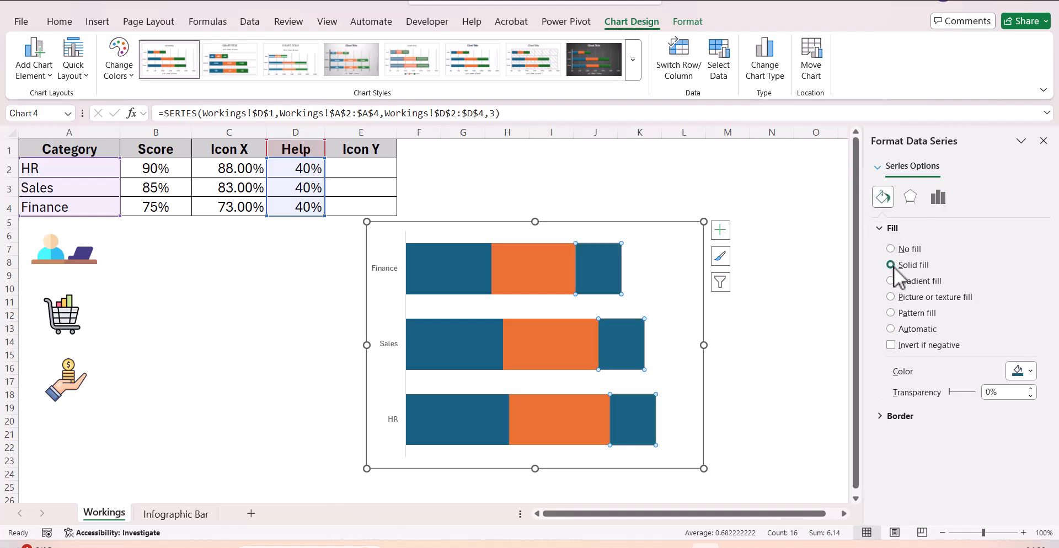
left_click(1021, 371)
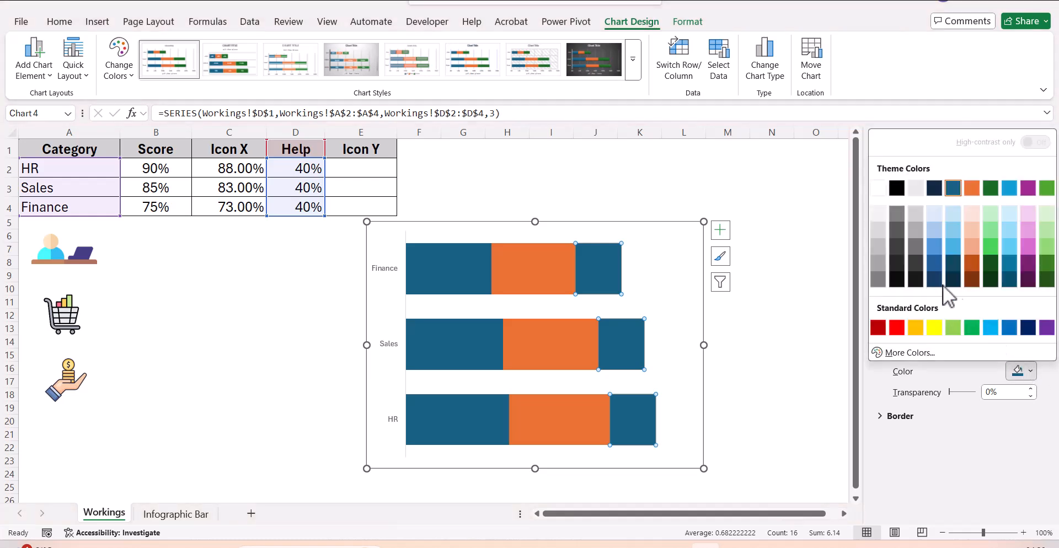
left_click(875, 266)
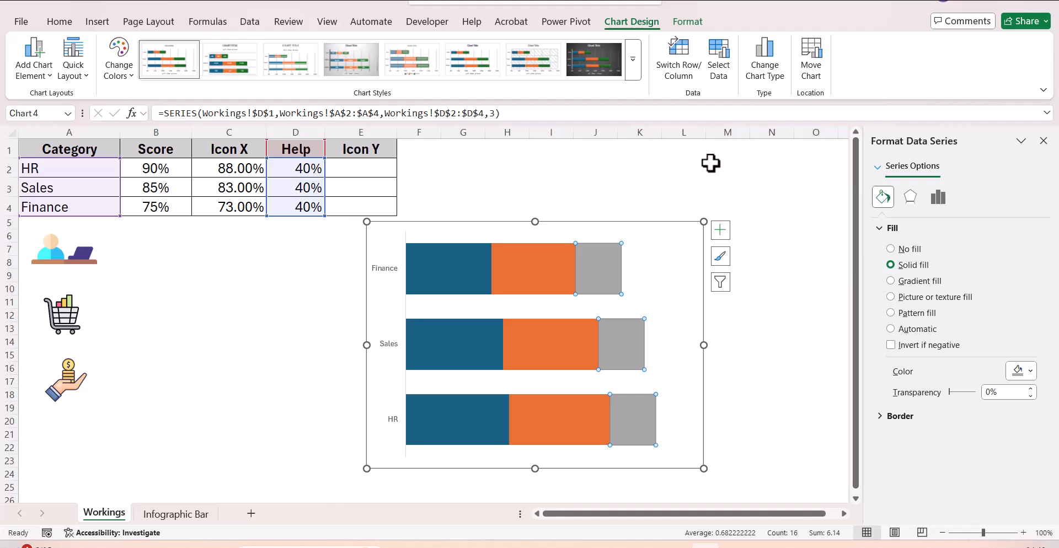
left_click(753, 206)
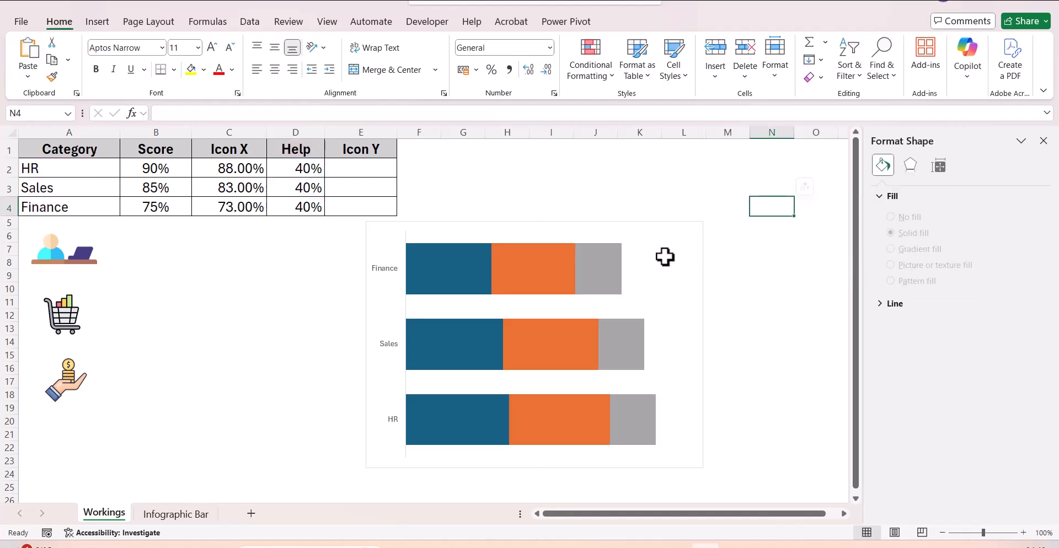
- Apply an outer shadow falling to the lower right to the gray Help series
left_click(604, 275)
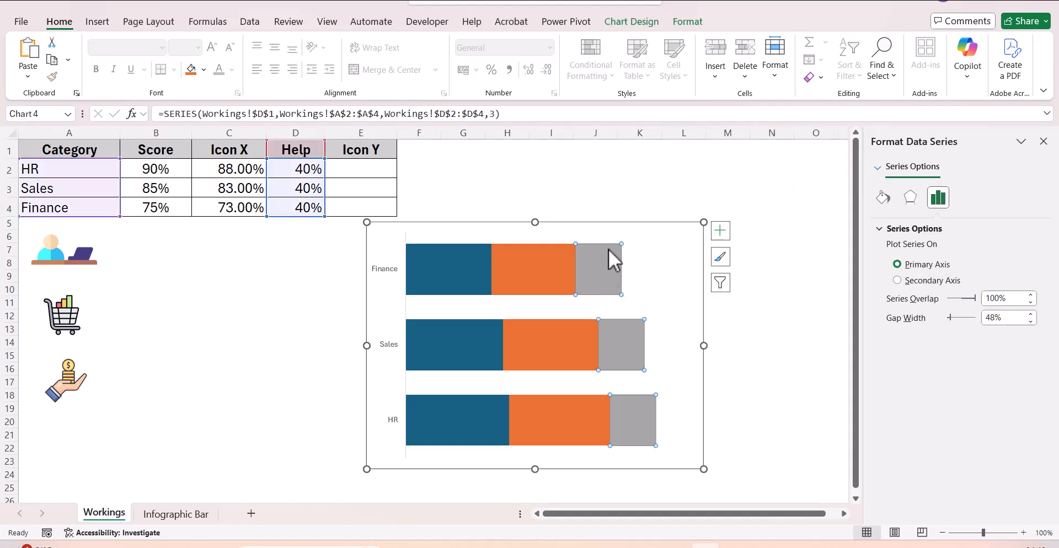
left_click(686, 22)
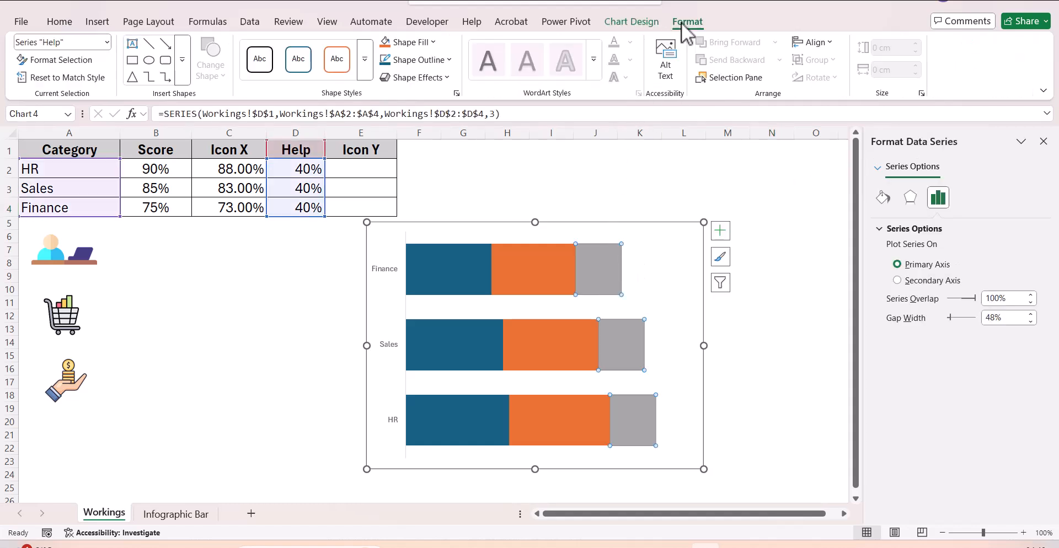
left_click(415, 78)
left_click(421, 189)
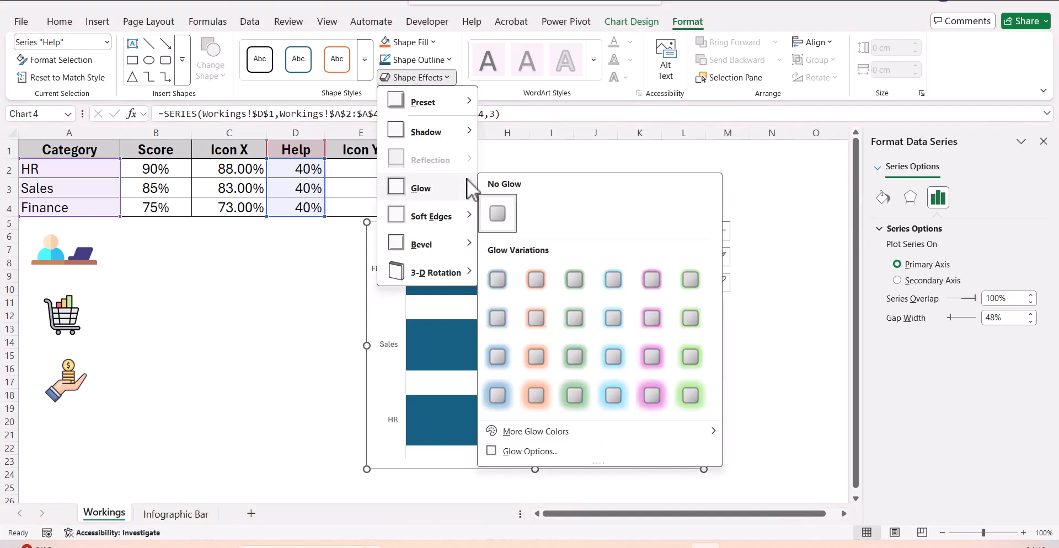
mouse_move(448, 135)
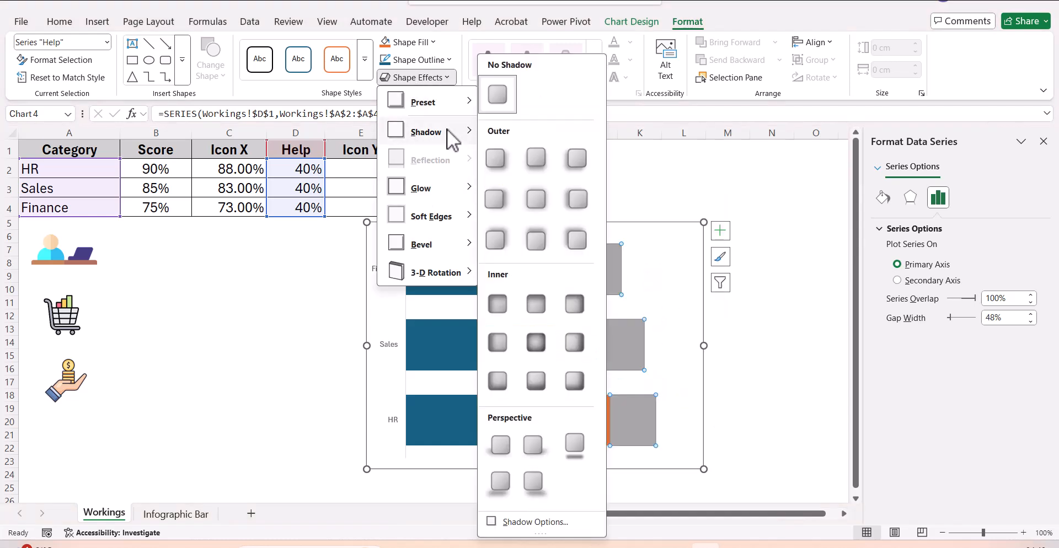
left_click(498, 155)
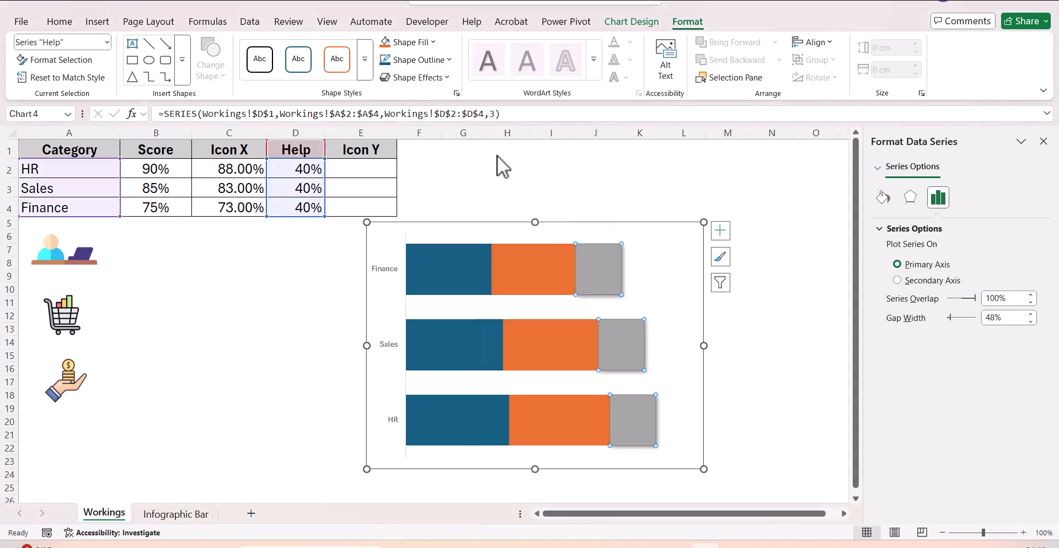
left_click(561, 172)
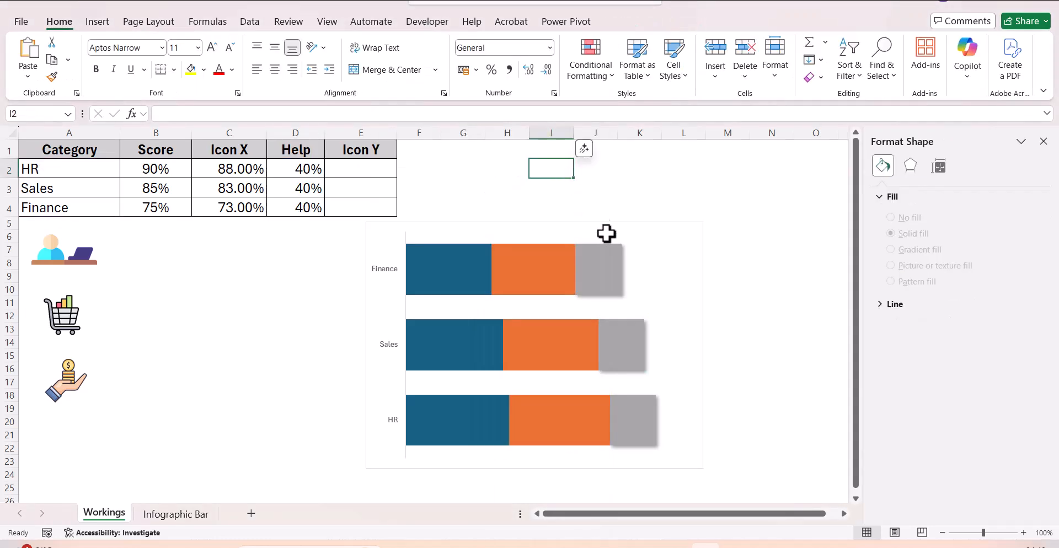
- Add data labels to the gray Help series
left_click(606, 270)
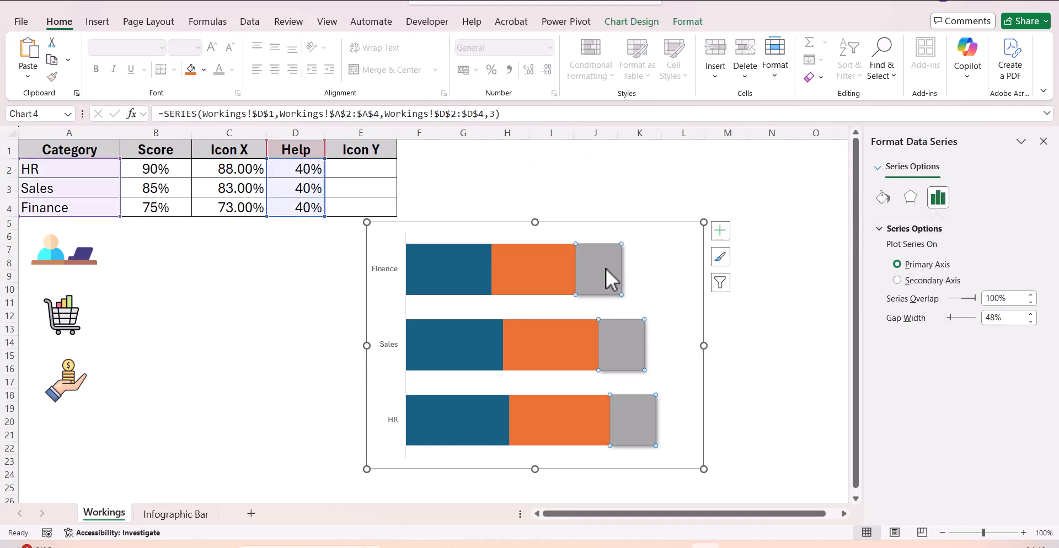
right_click(606, 269)
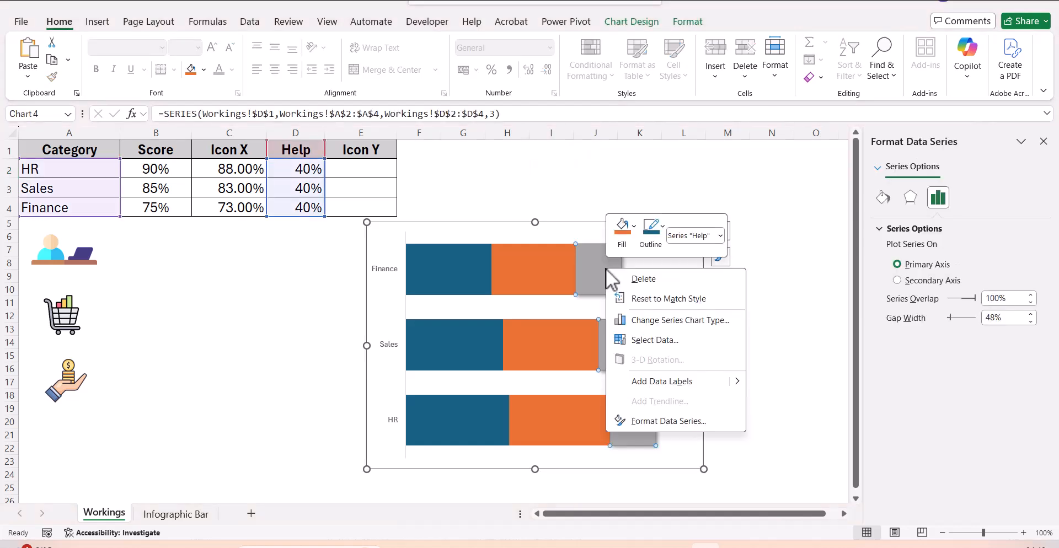
left_click(665, 381)
- Include values from cells A2:A4, the category names, in the Help series' data labels
left_click(595, 270)
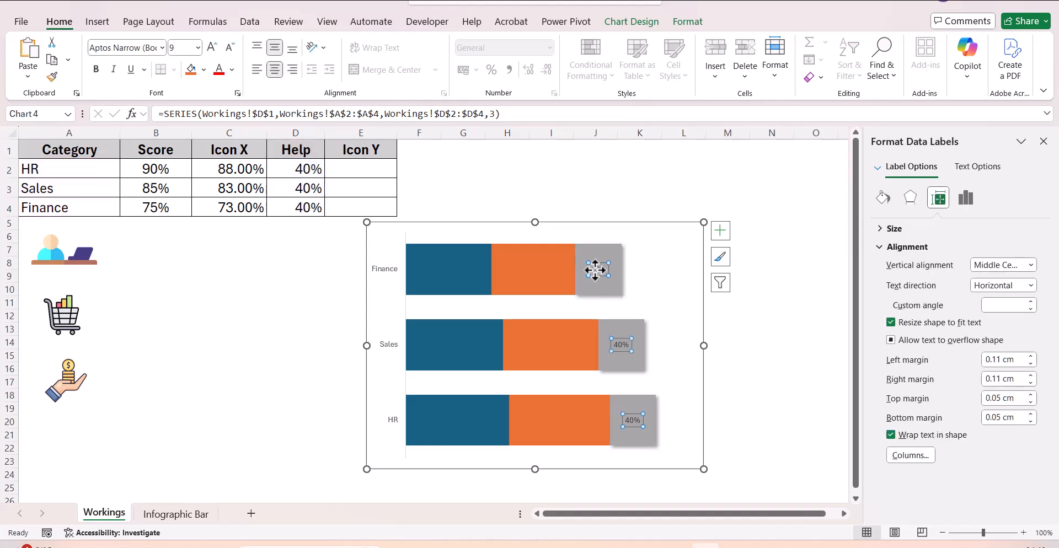
right_click(595, 269)
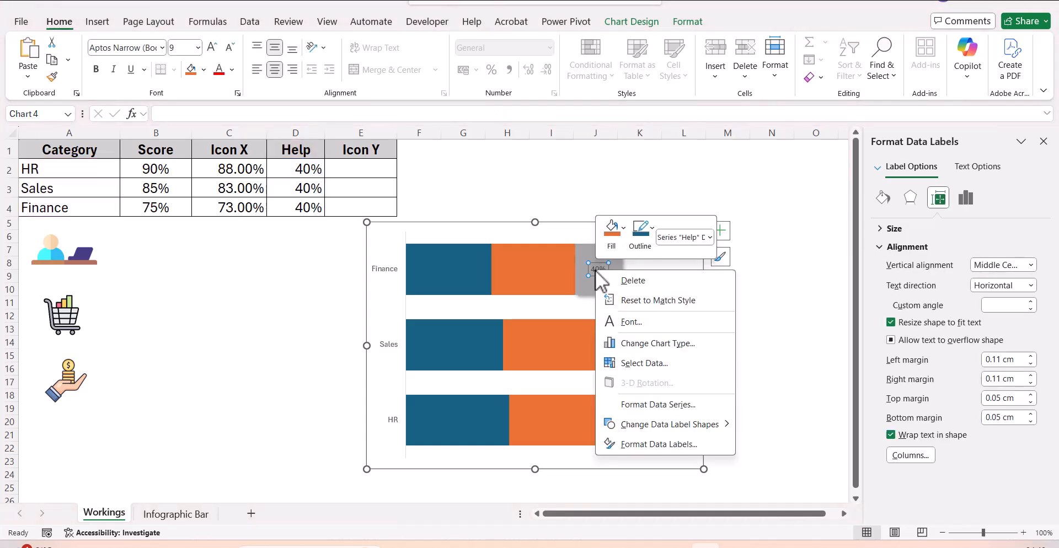
left_click(674, 449)
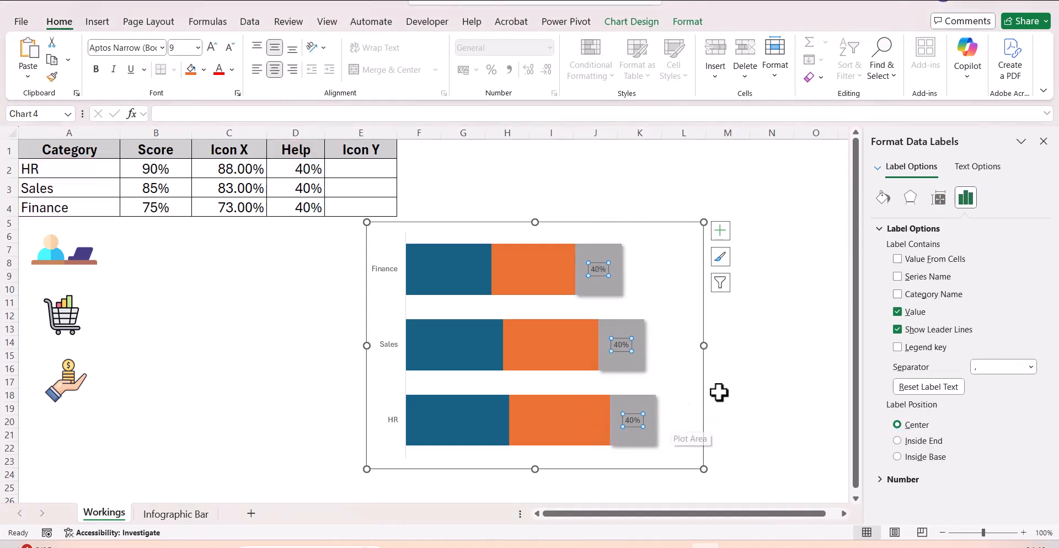
left_click(897, 259)
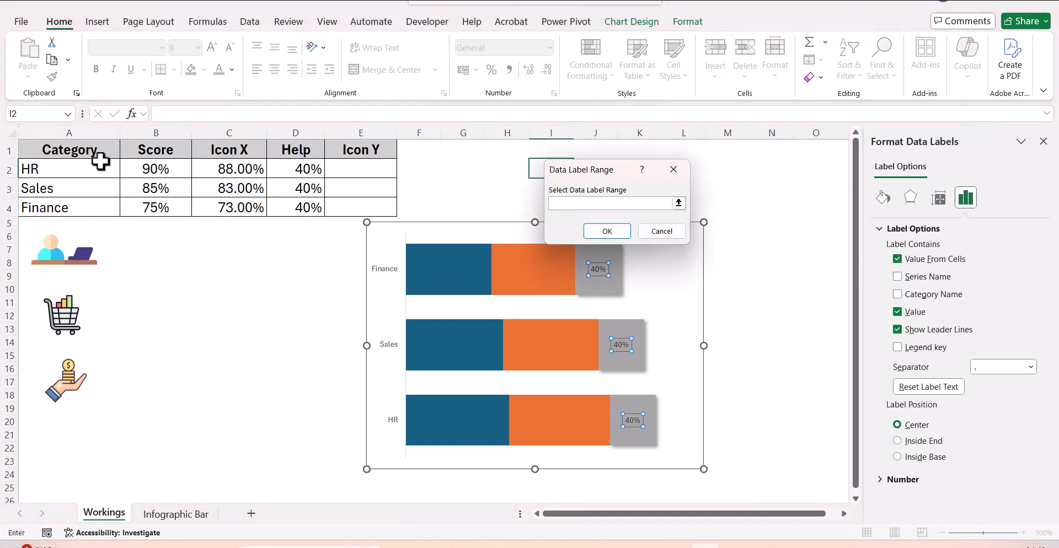
left_click_drag(83, 167, 83, 204)
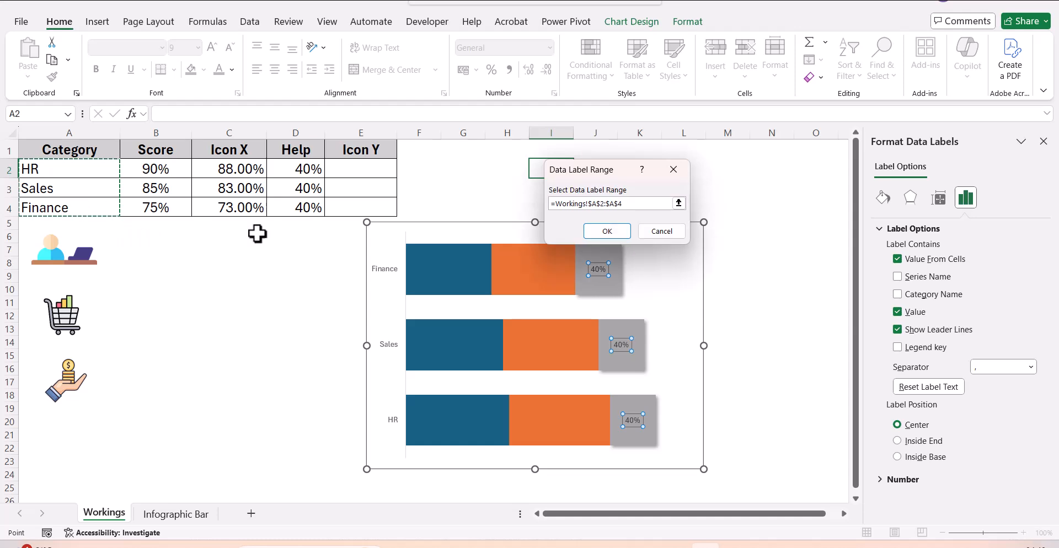
left_click(606, 231)
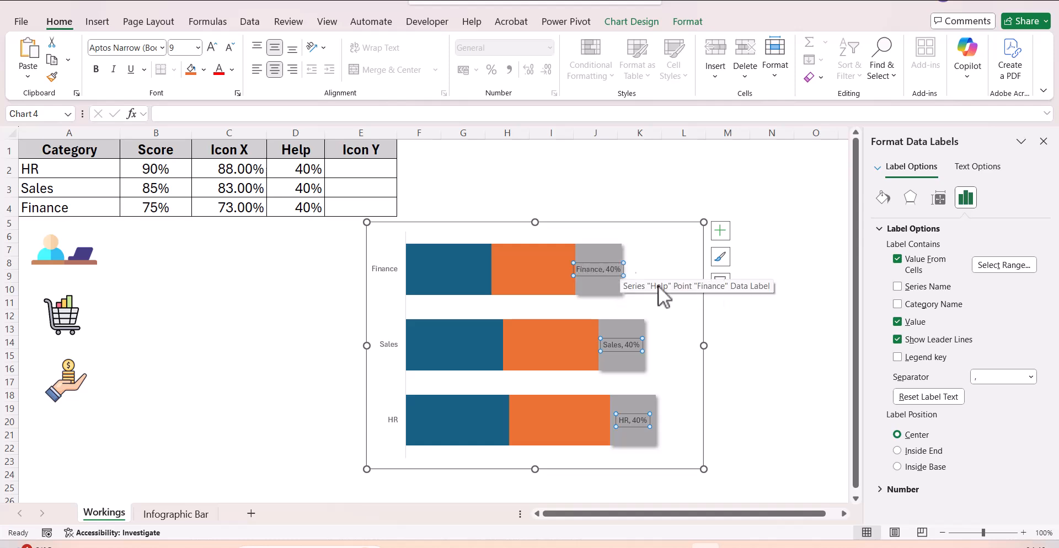
- Remove the percentage values from the Help series' data labels, leaving only the category names
left_click(897, 321)
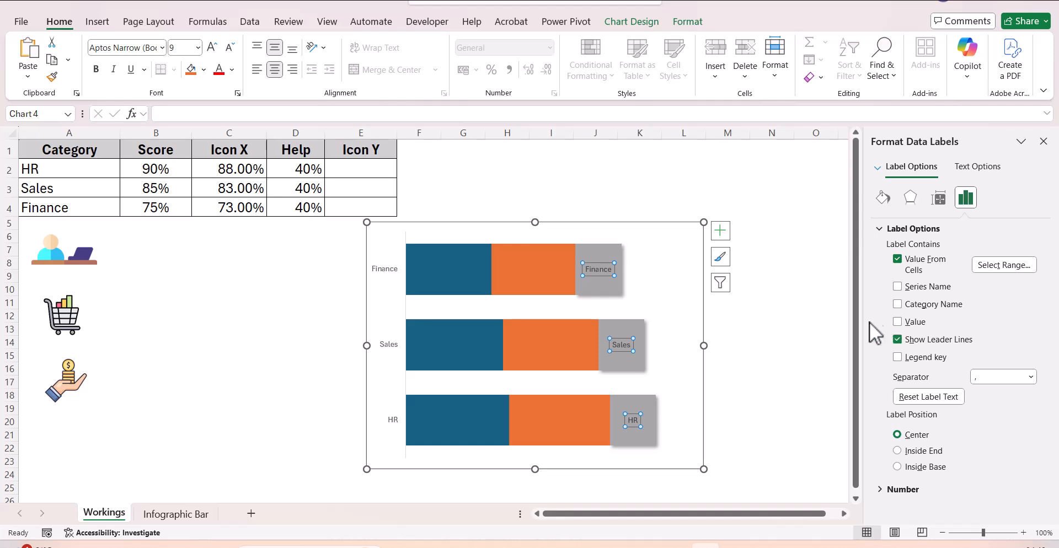
left_click(803, 316)
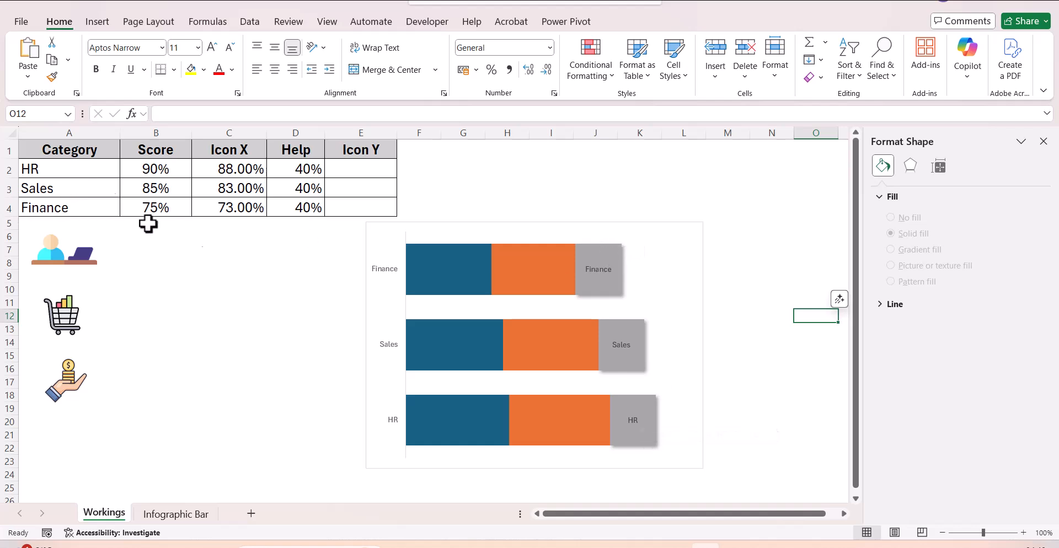
- Put the vertical axis categories in reverse order and delete that axis from the chart
left_click(386, 344)
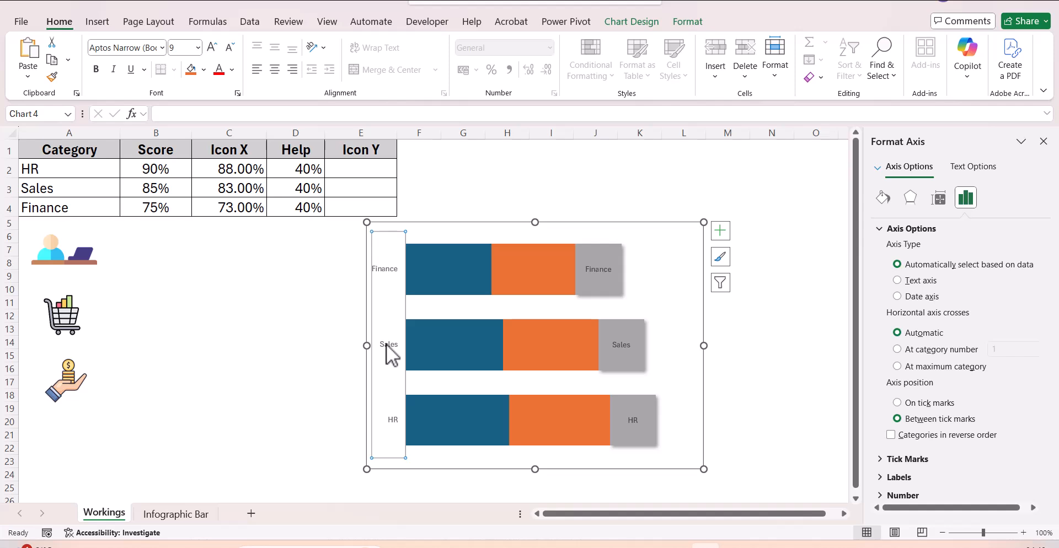
right_click(386, 344)
left_click(456, 335)
left_click(891, 435)
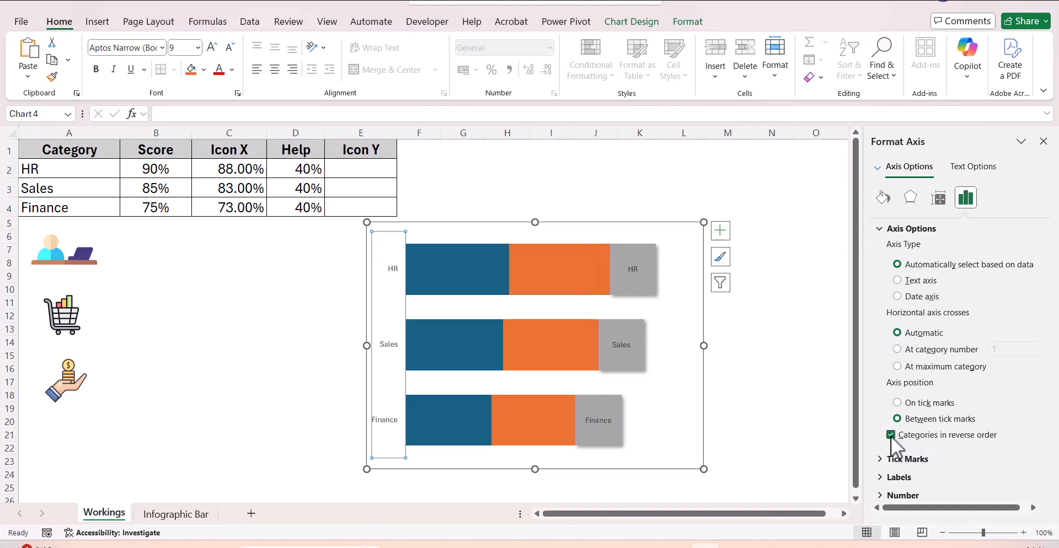
left_click(782, 380)
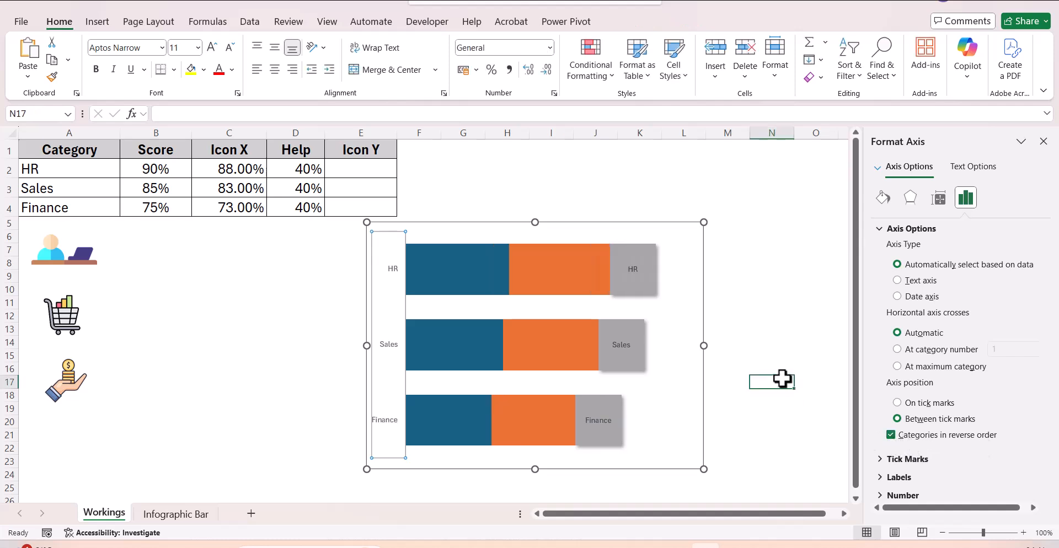
left_click(387, 269)
key("Delete")
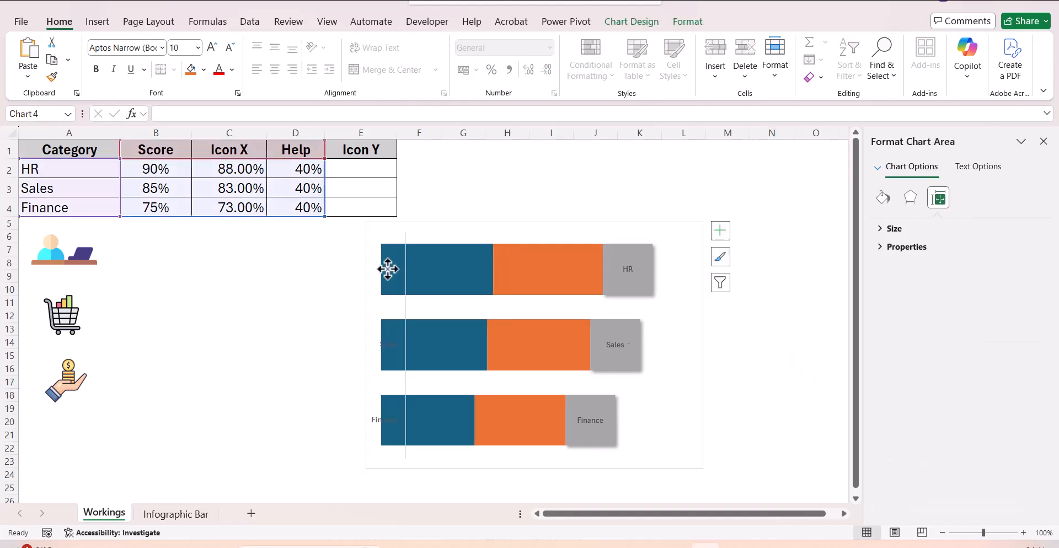
- Format the category name labels on the gray Help series in the Impact font at size 16
left_click(628, 274)
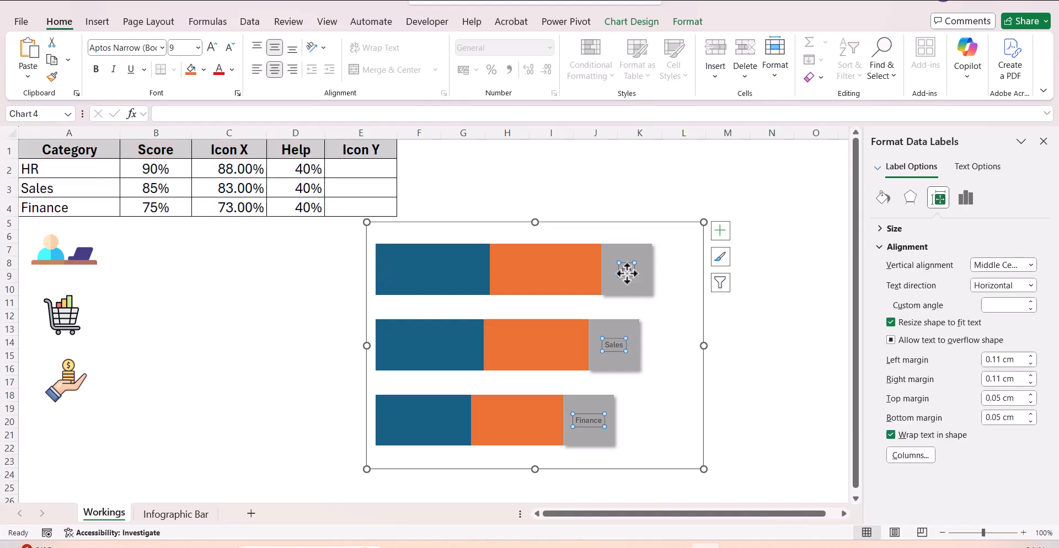
left_click(163, 48)
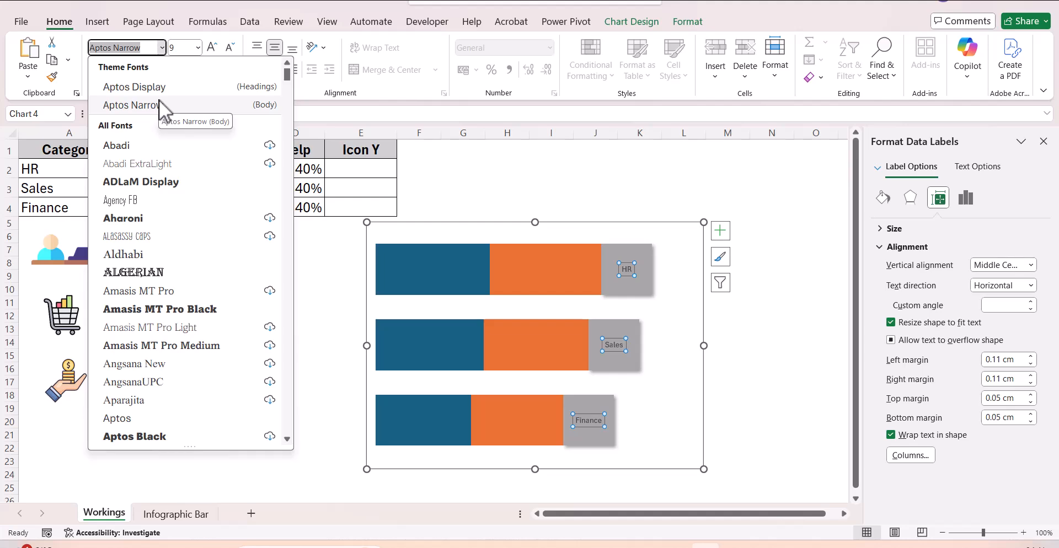
type("Impact")
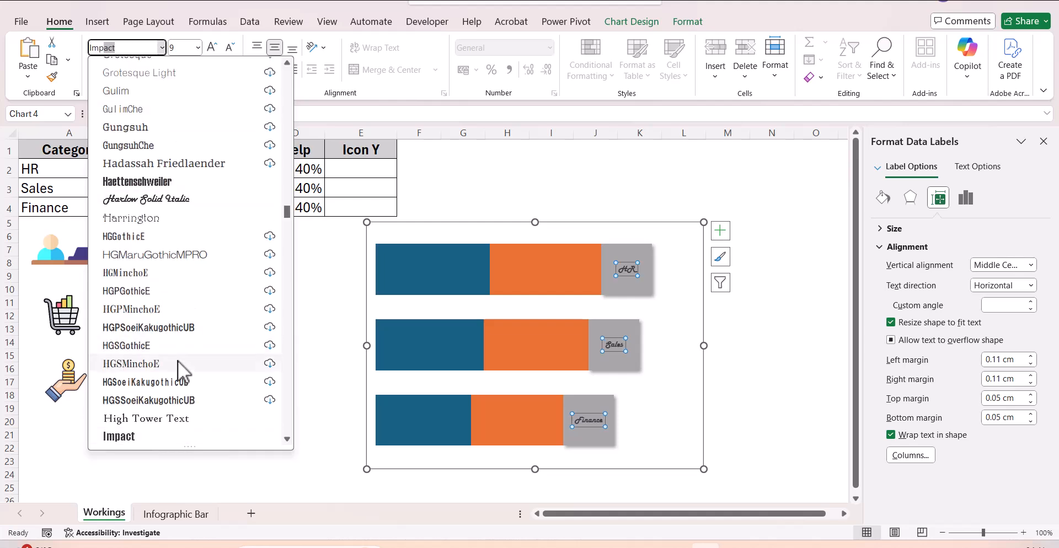
left_click(176, 436)
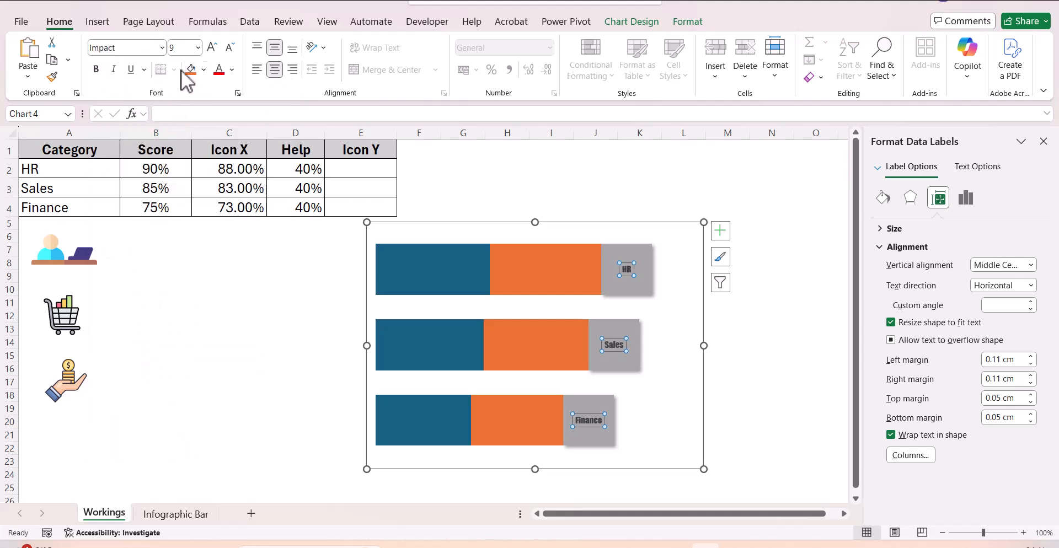
left_click(216, 47)
left_click(215, 47)
left_click(216, 47)
left_click(216, 47)
left_click(216, 47)
left_click(215, 47)
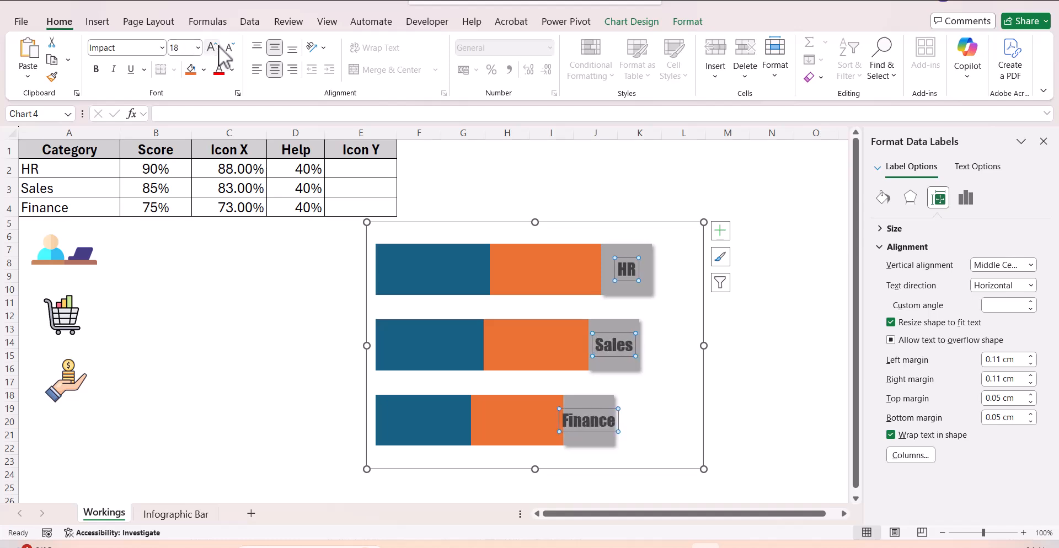
left_click(230, 48)
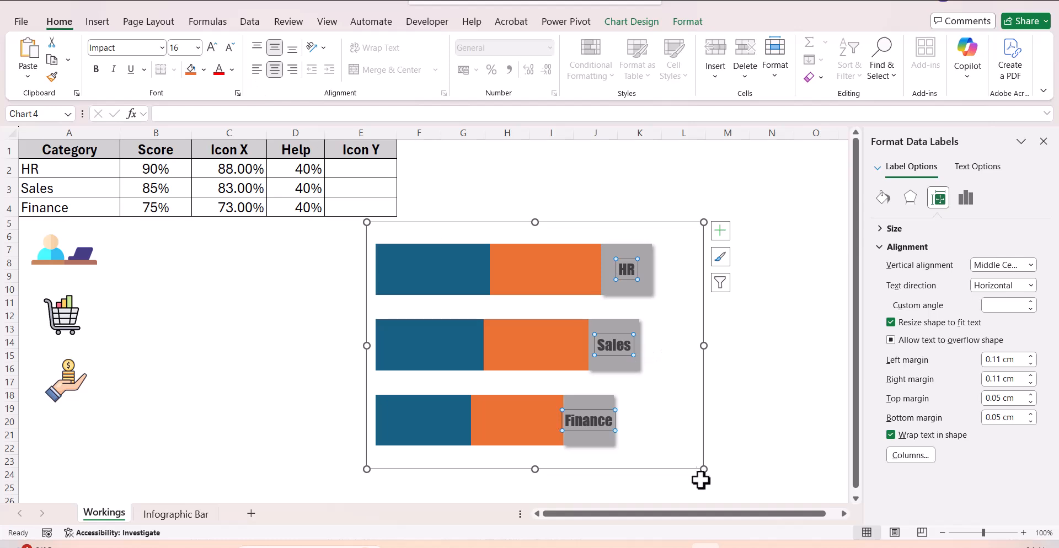
- Enlarge the chart, mainly in width, so the Finance label fits inside its gray end block
left_click_drag(704, 469, 766, 476)
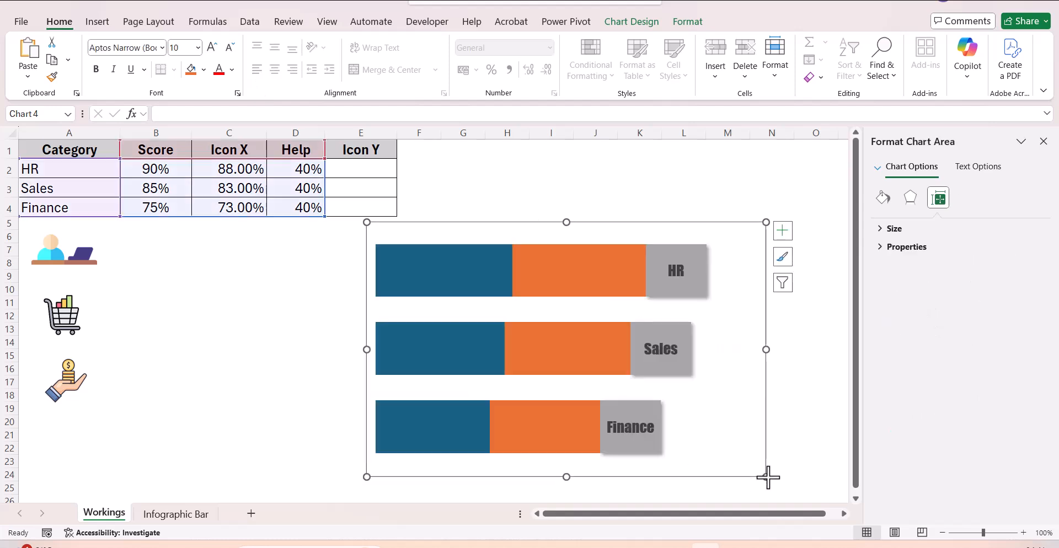
left_click(805, 406)
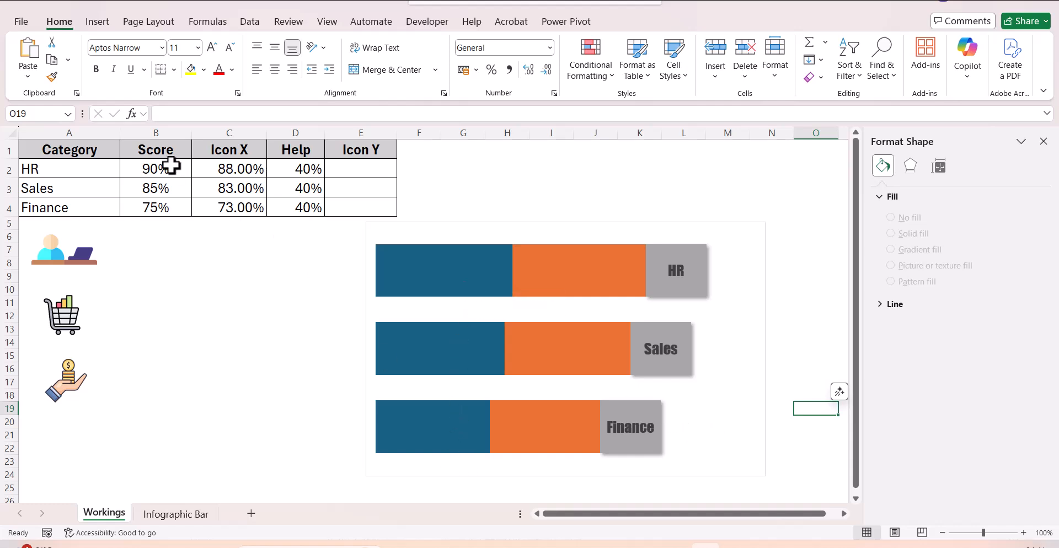
- Apply a gradient fill to only the HR bar of the Score series, with two stops at opposite ends of the gradient
left_click(393, 267)
left_click(393, 266)
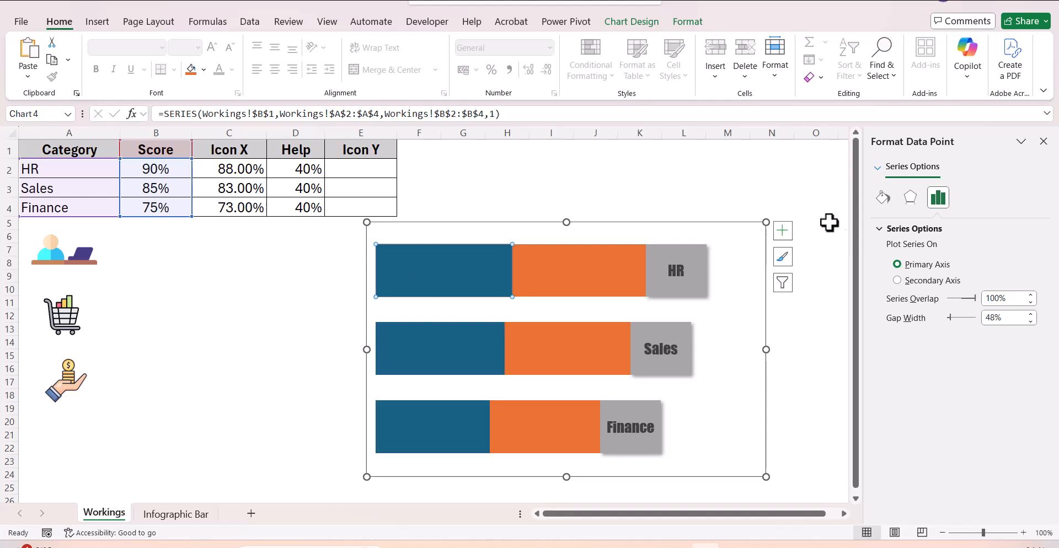
left_click(883, 196)
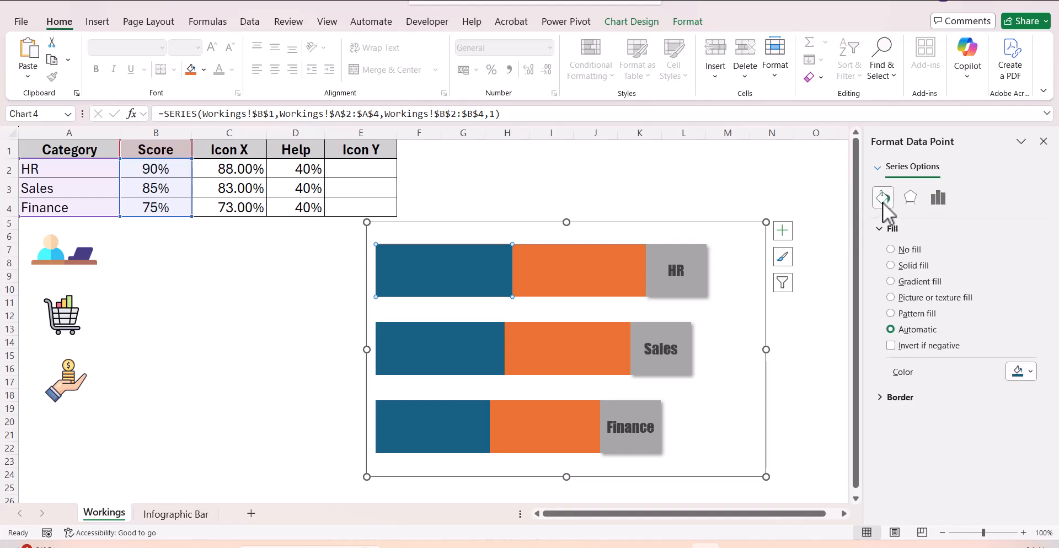
left_click(891, 281)
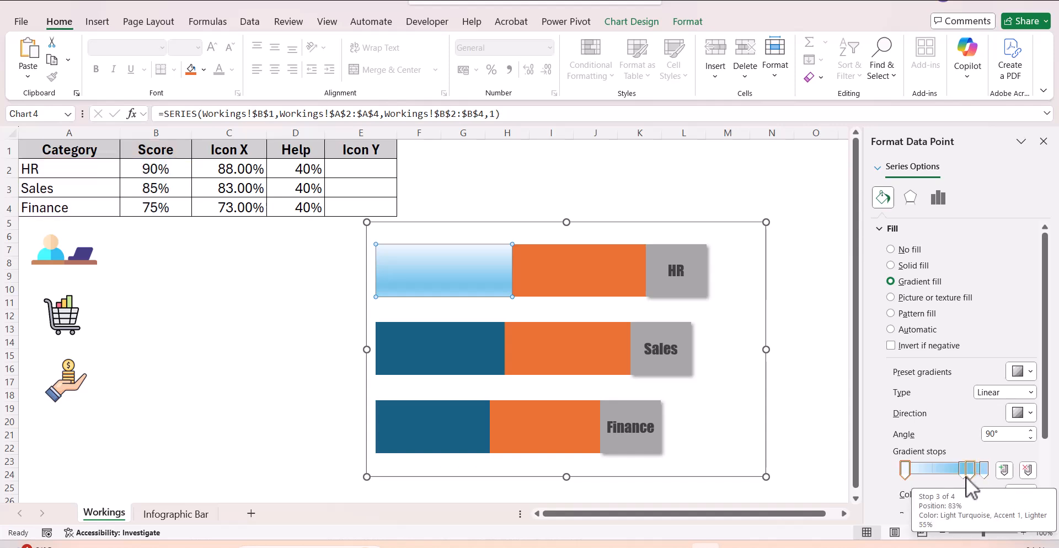
left_click(1027, 471)
left_click(1027, 470)
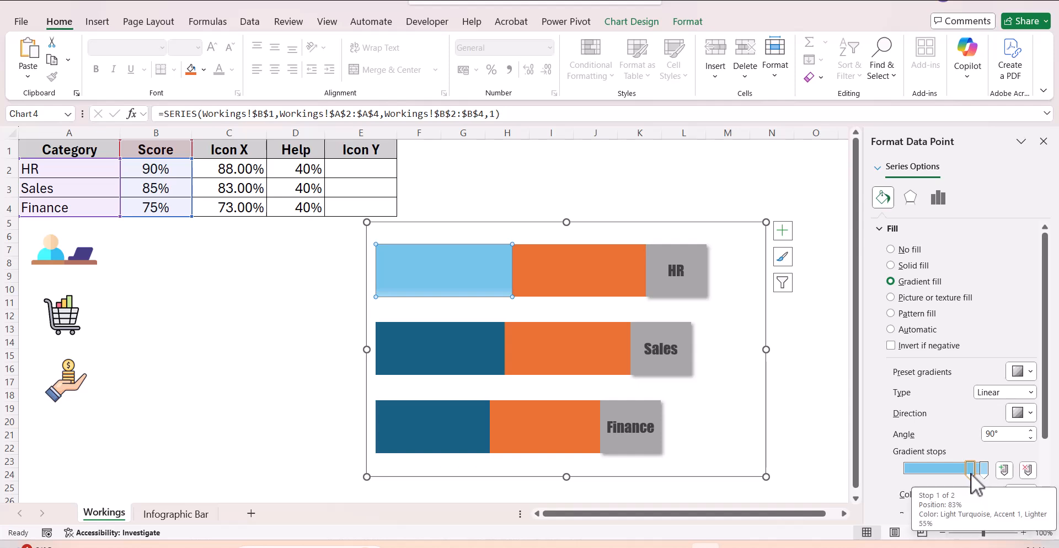
left_click_drag(960, 475, 815, 485)
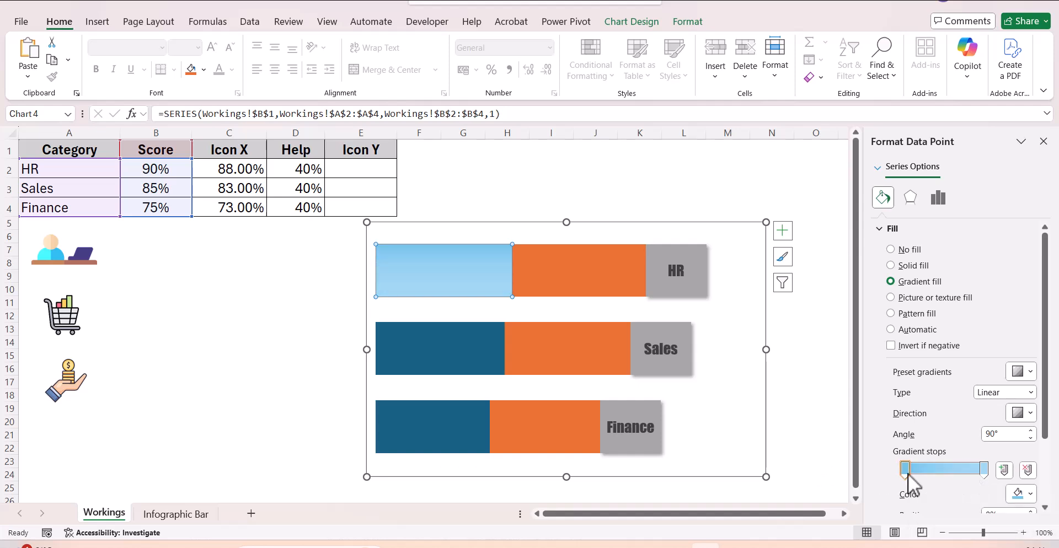
- Color the HR bar's first gradient stop the darkest plum theme shade and its last stop the second-darkest plum
left_click(984, 472)
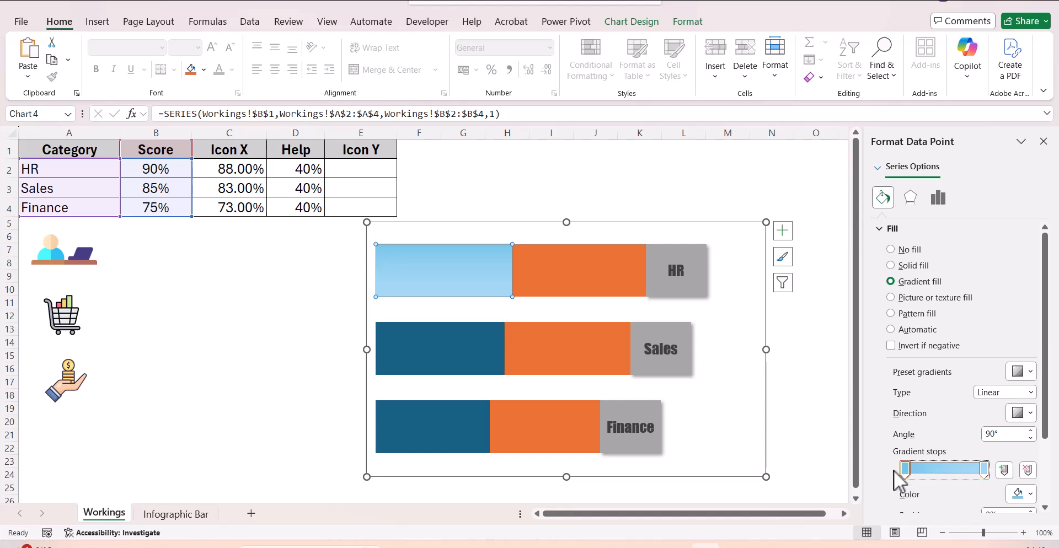
left_click(1029, 494)
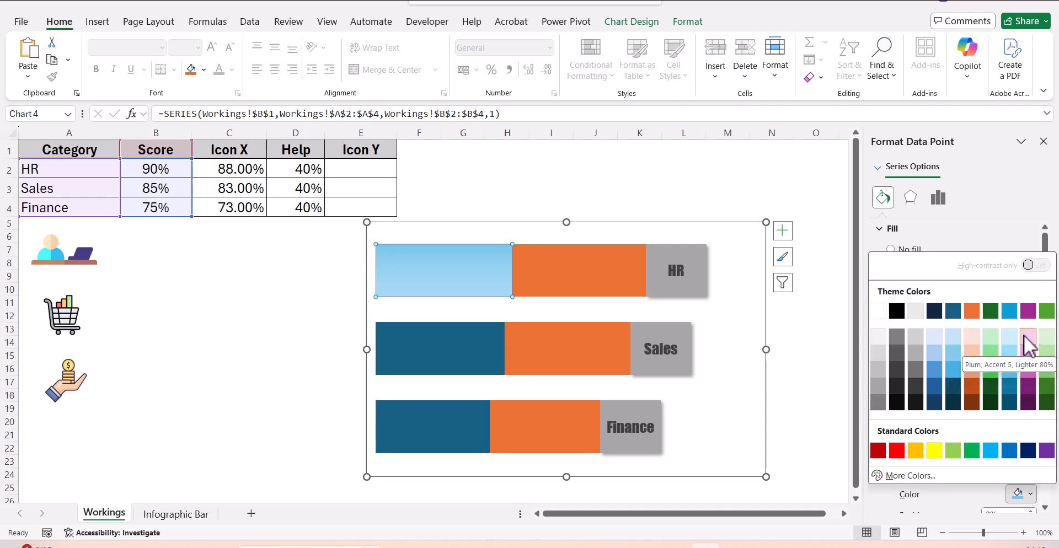
left_click(1029, 402)
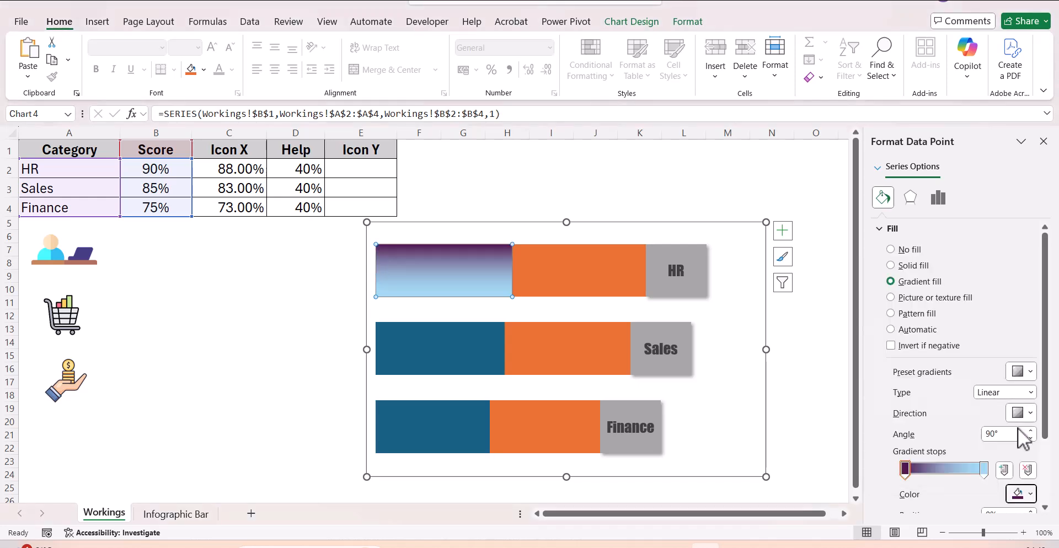
left_click(982, 468)
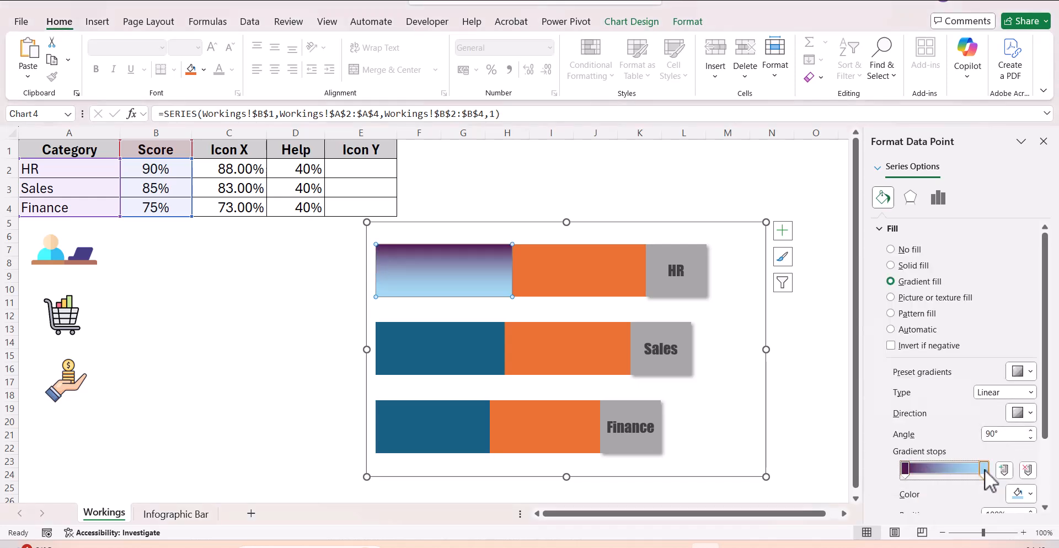
left_click(1030, 494)
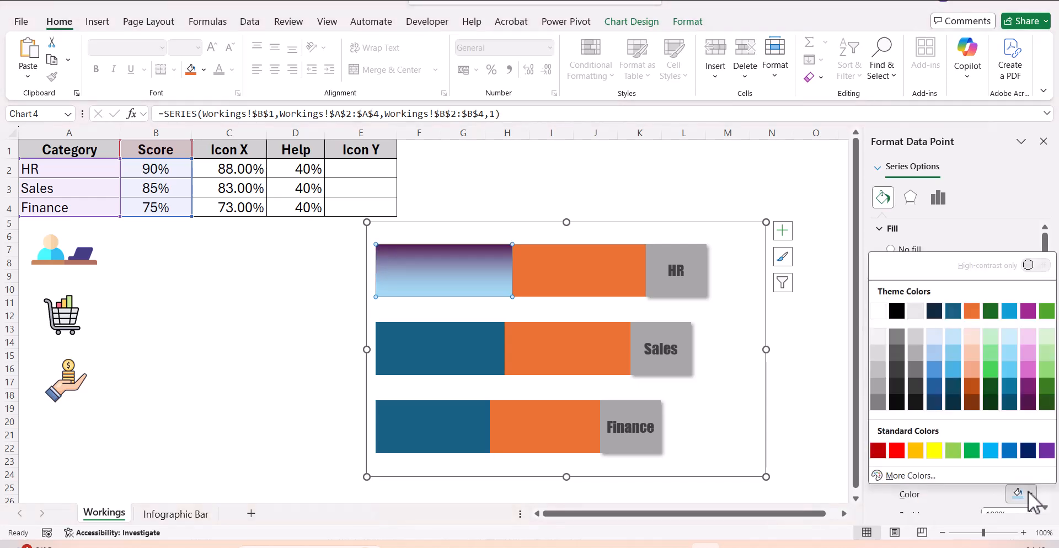
left_click(1029, 385)
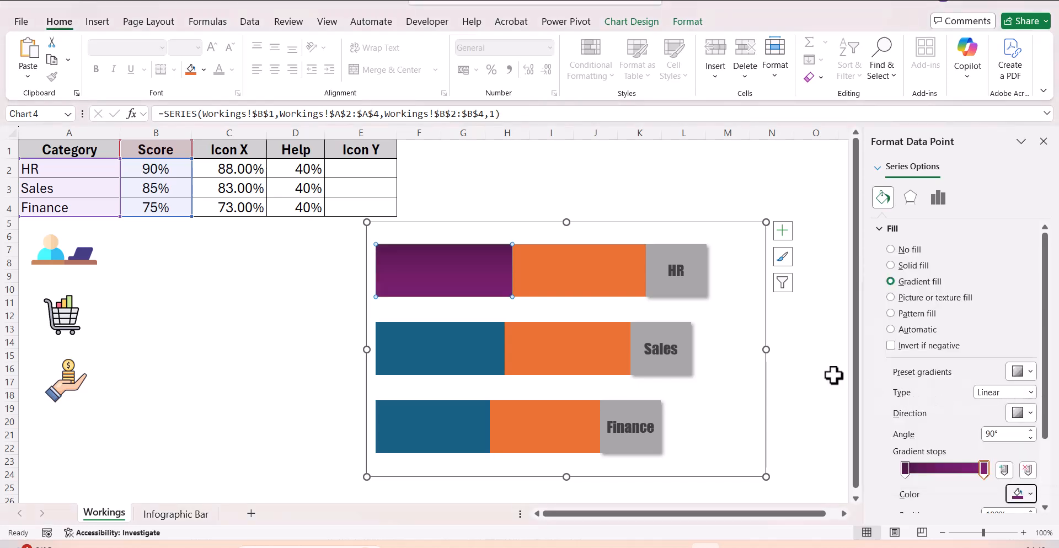
- Give the Score series' Sales bar a gradient fill from the darkest green to the second-darkest green in the last theme color column
left_click(471, 359)
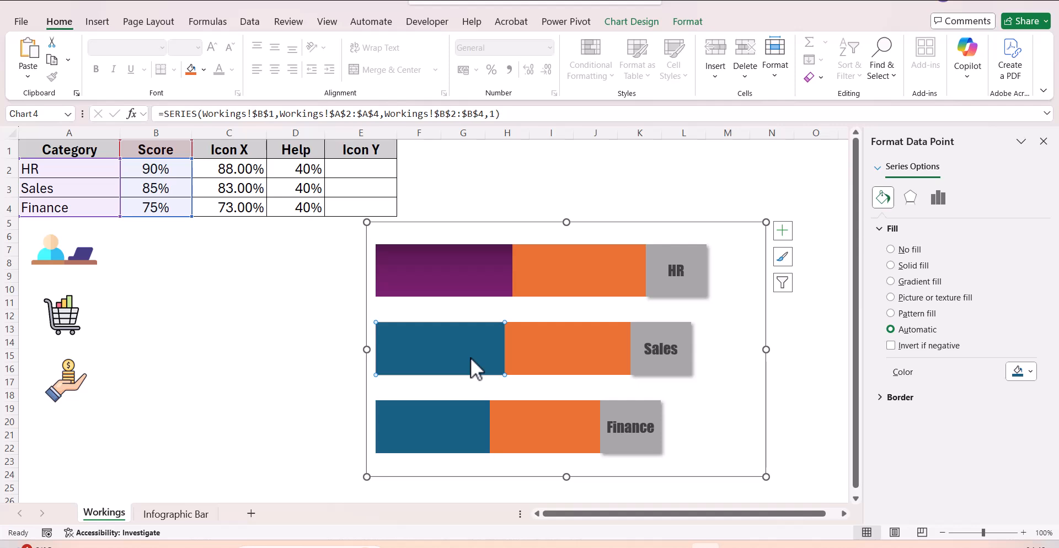
left_click(911, 284)
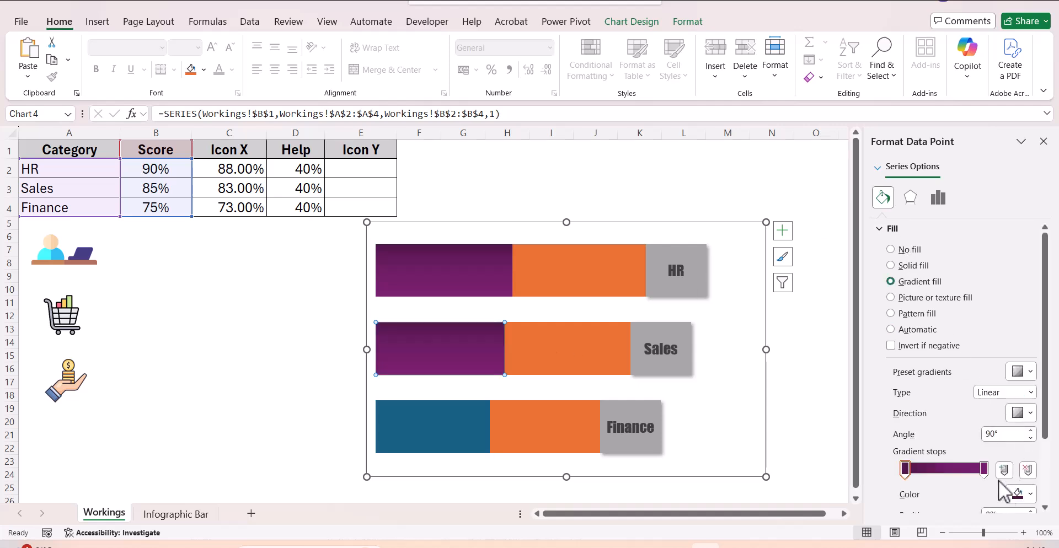
left_click(905, 469)
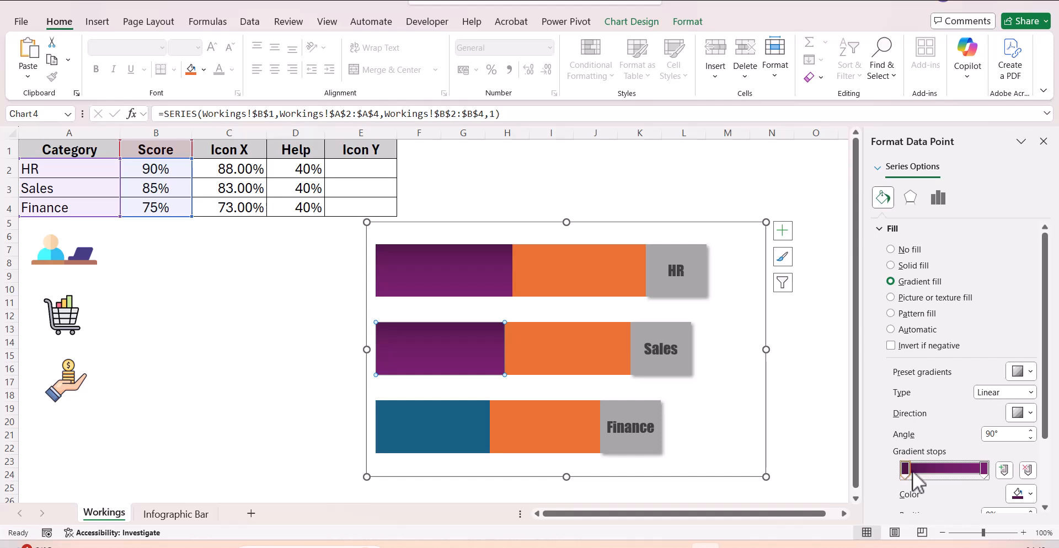
left_click(1029, 494)
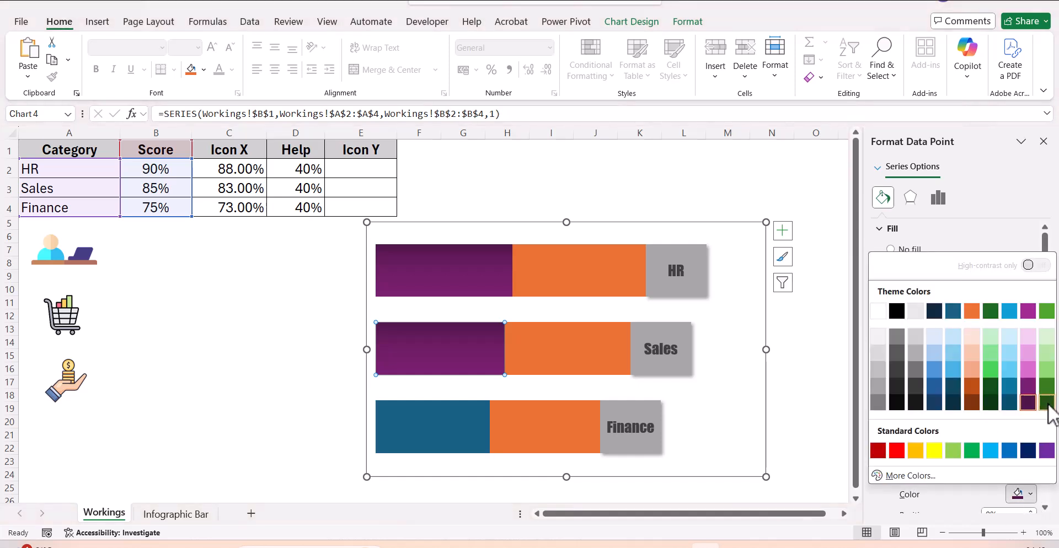
left_click(1047, 403)
left_click(985, 469)
left_click(1030, 493)
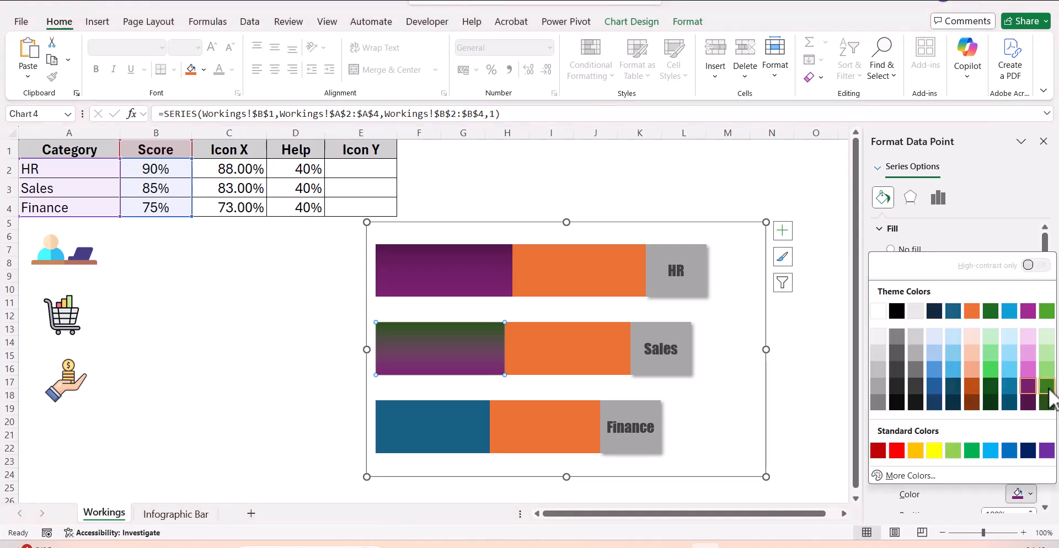
left_click(1048, 388)
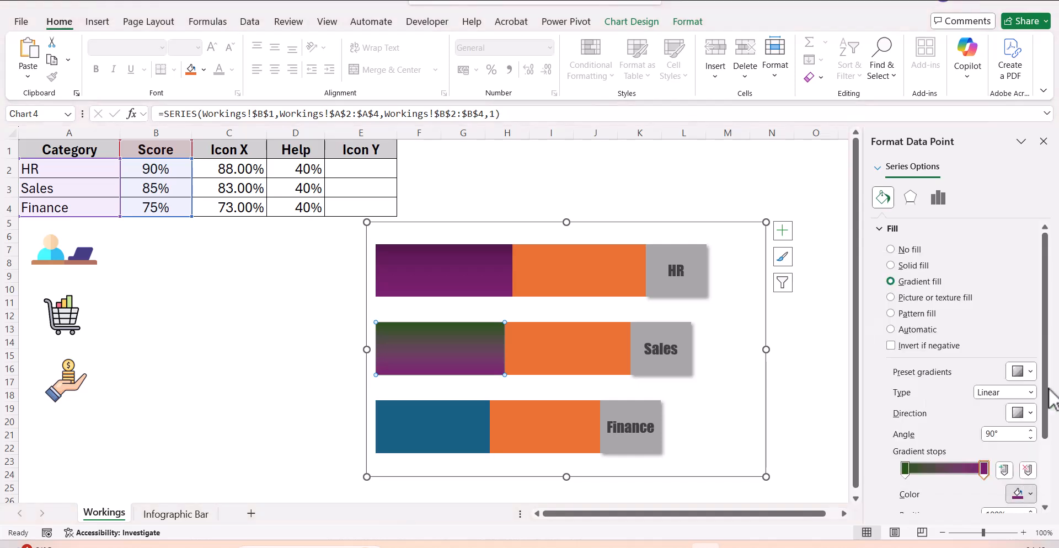
- Give the Score series' Finance bar a gradient fill from dark blue to the darkest teal-blue theme shade
left_click(459, 444)
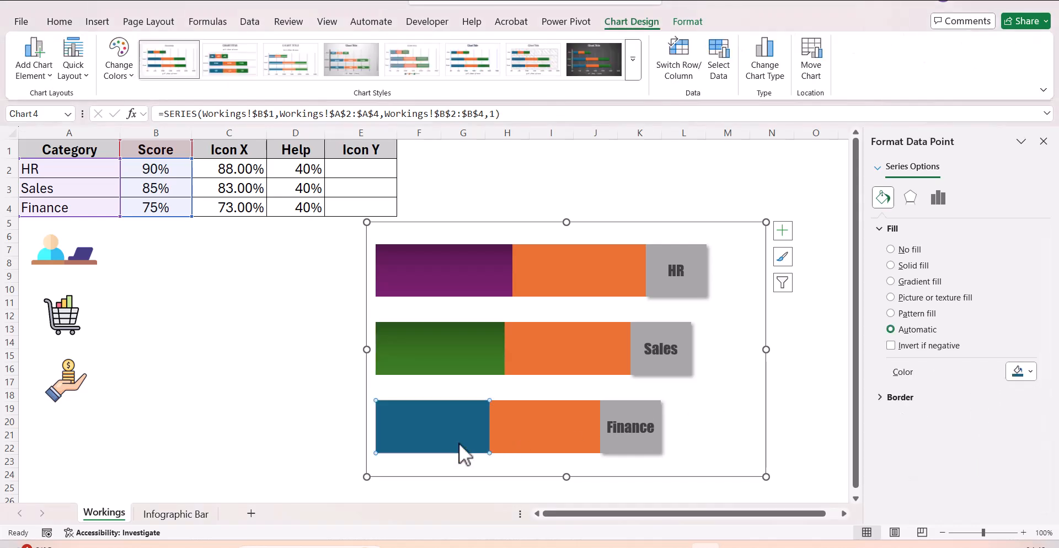
left_click(1029, 371)
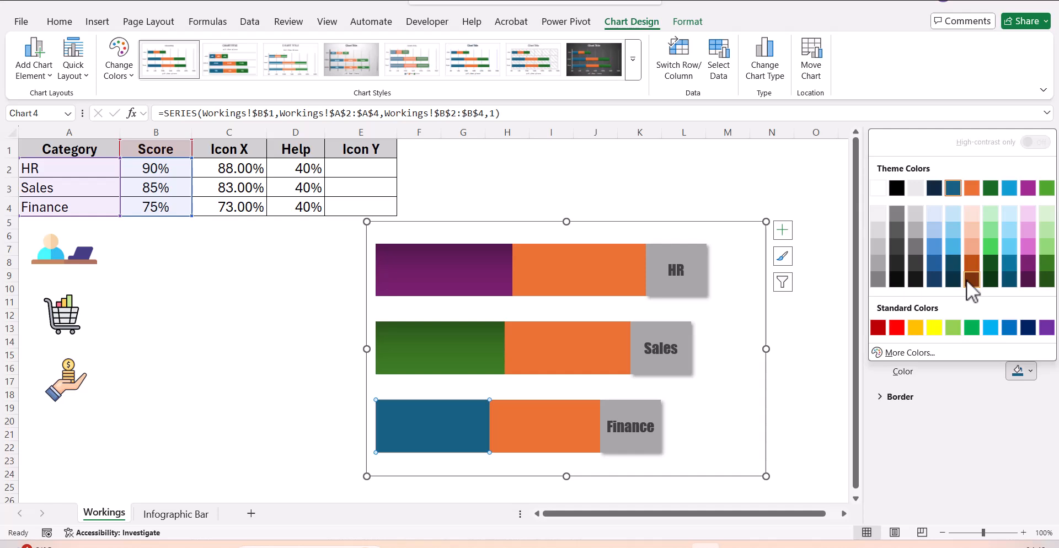
left_click(935, 281)
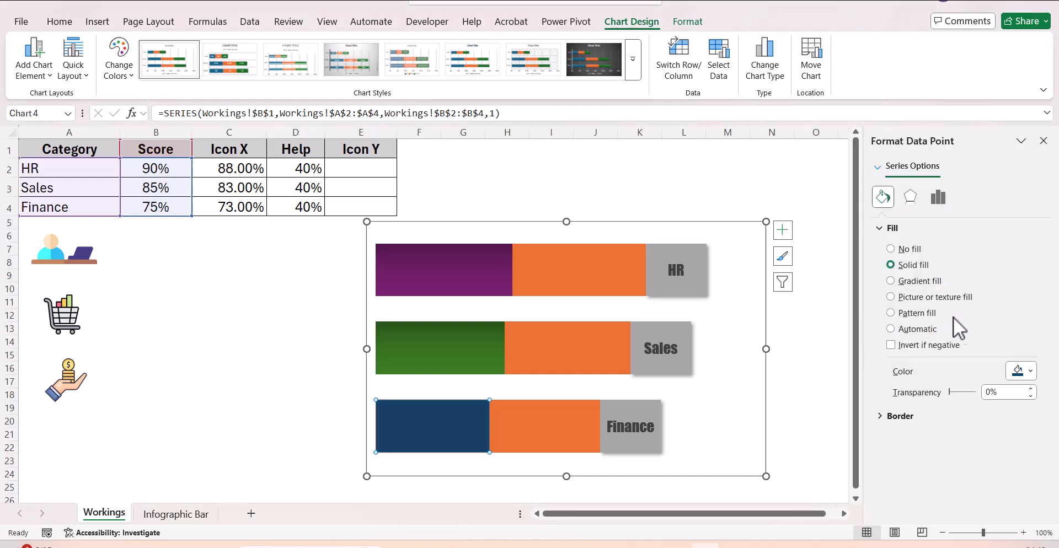
left_click(912, 284)
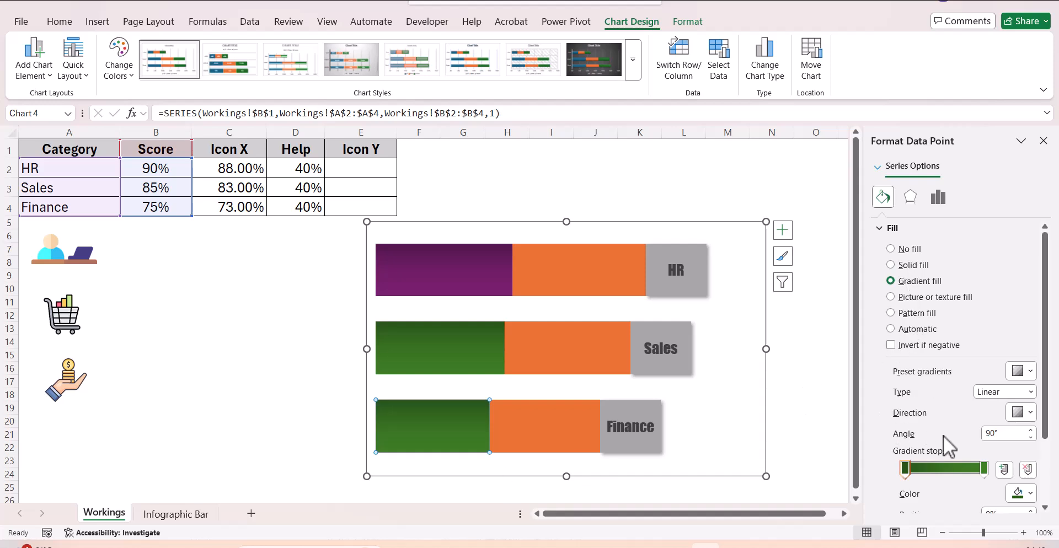
left_click_drag(918, 474, 920, 474)
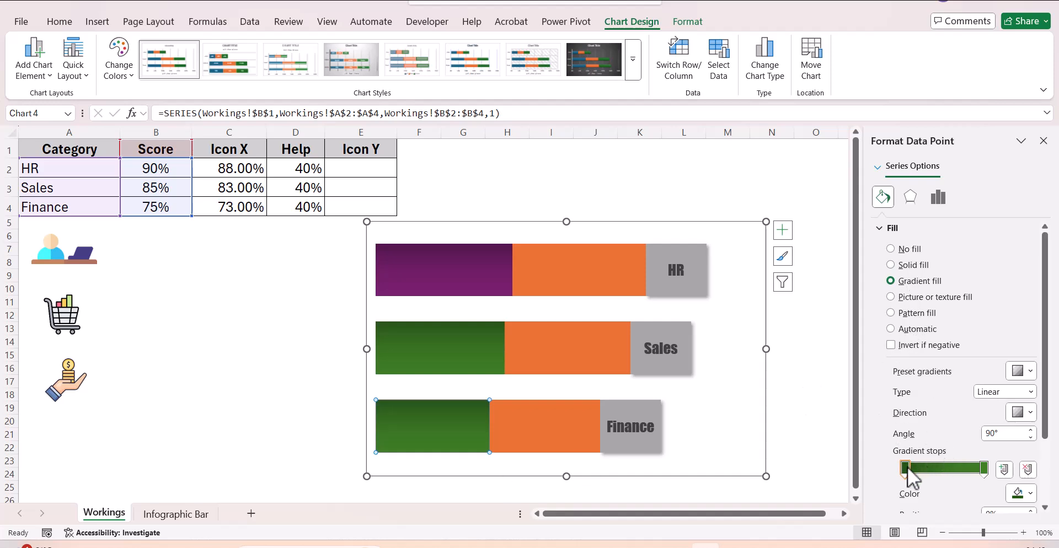
left_click(1020, 493)
left_click(951, 401)
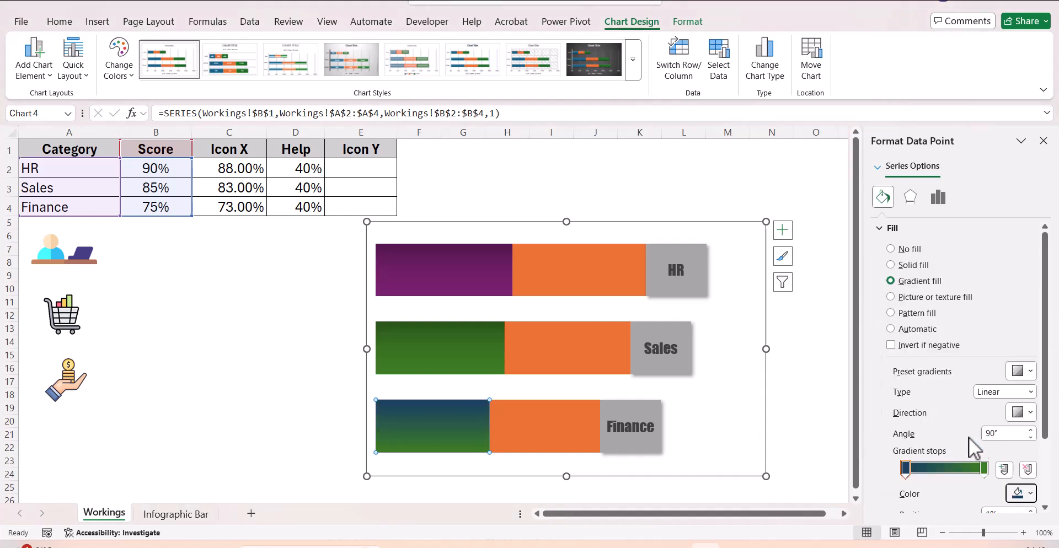
left_click(984, 467)
left_click(1020, 493)
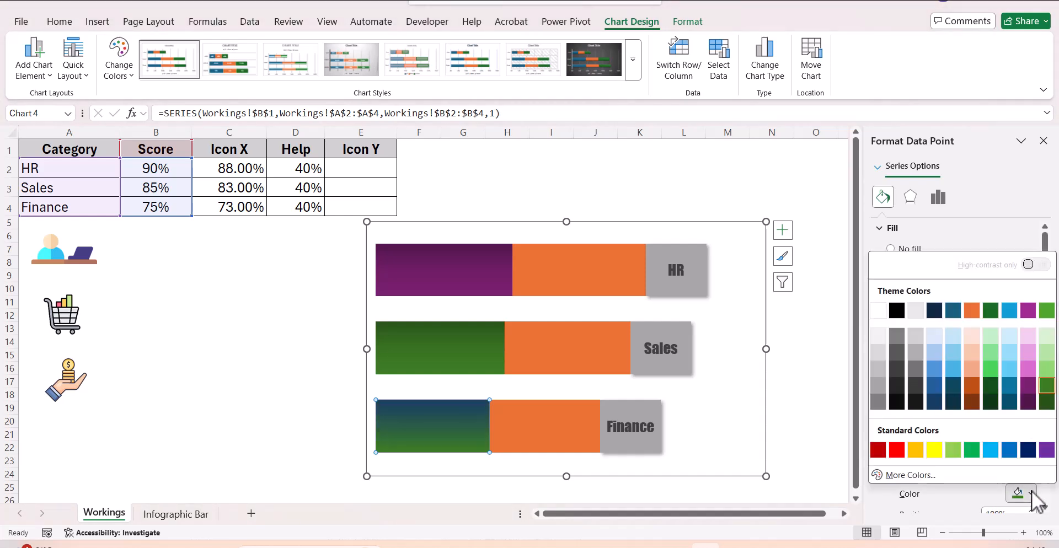
left_click(956, 399)
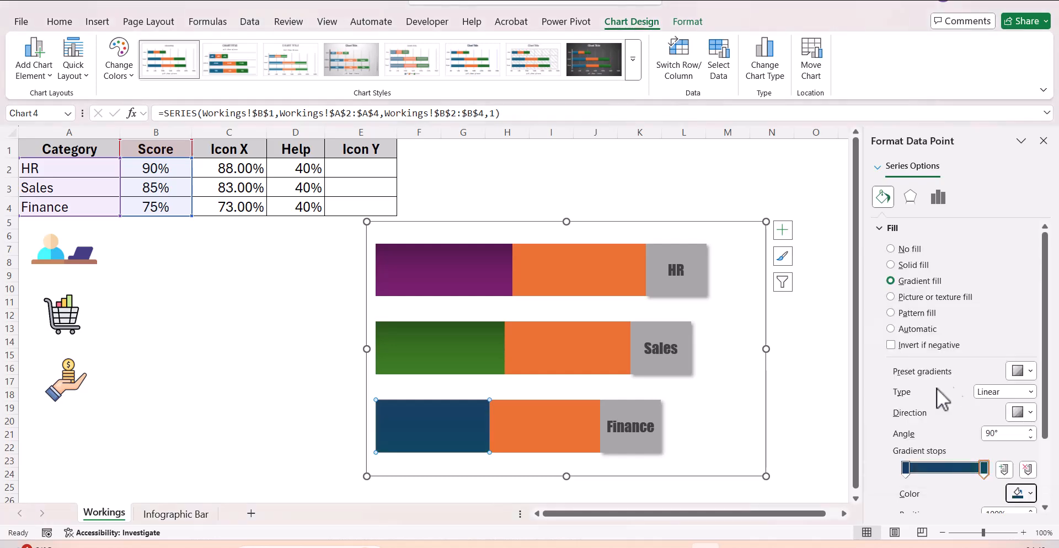
left_click(813, 379)
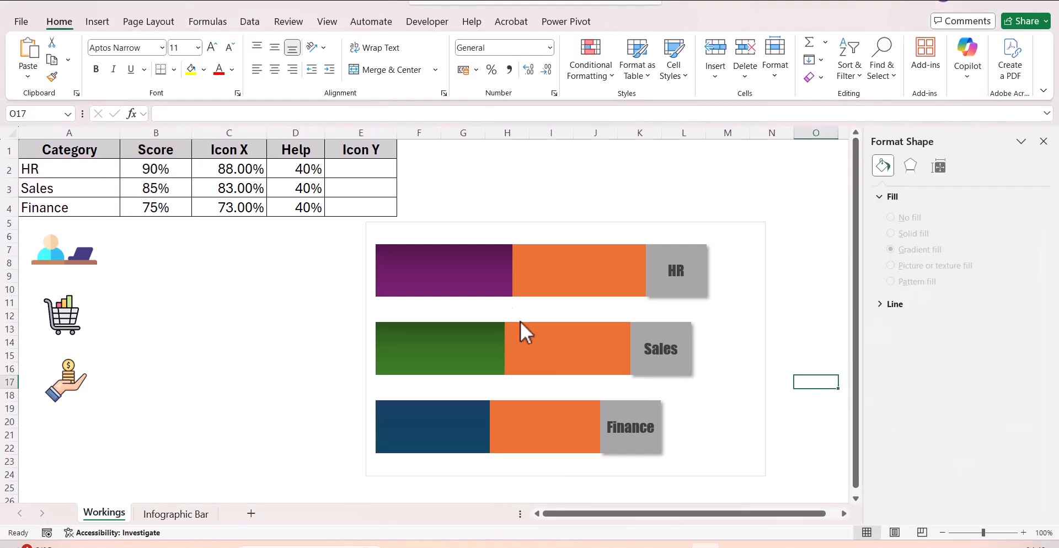
- Apply the first outer shadow preset, offset to the bottom right, to the whole Score series
left_click(428, 275)
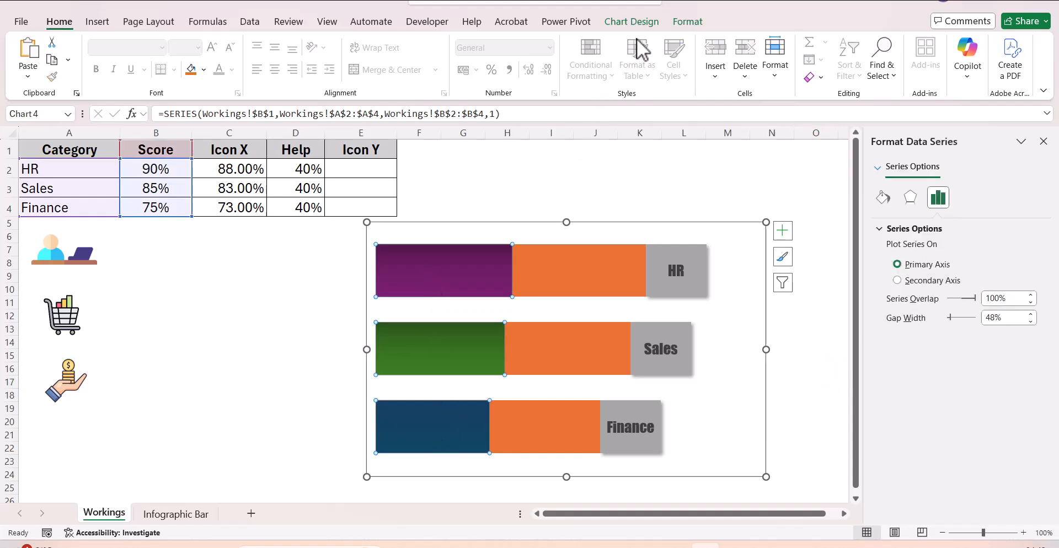
left_click(687, 22)
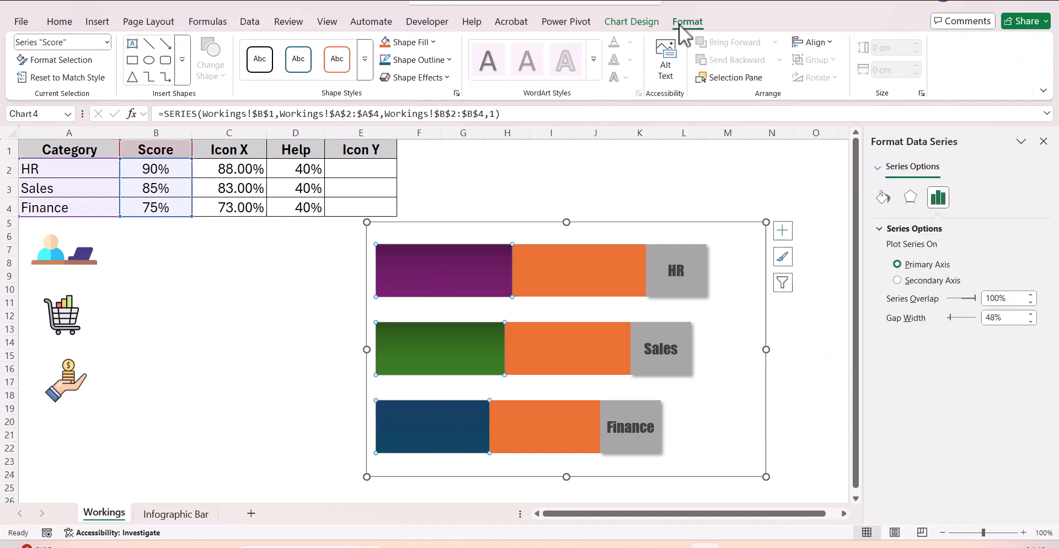
left_click(436, 77)
mouse_move(437, 143)
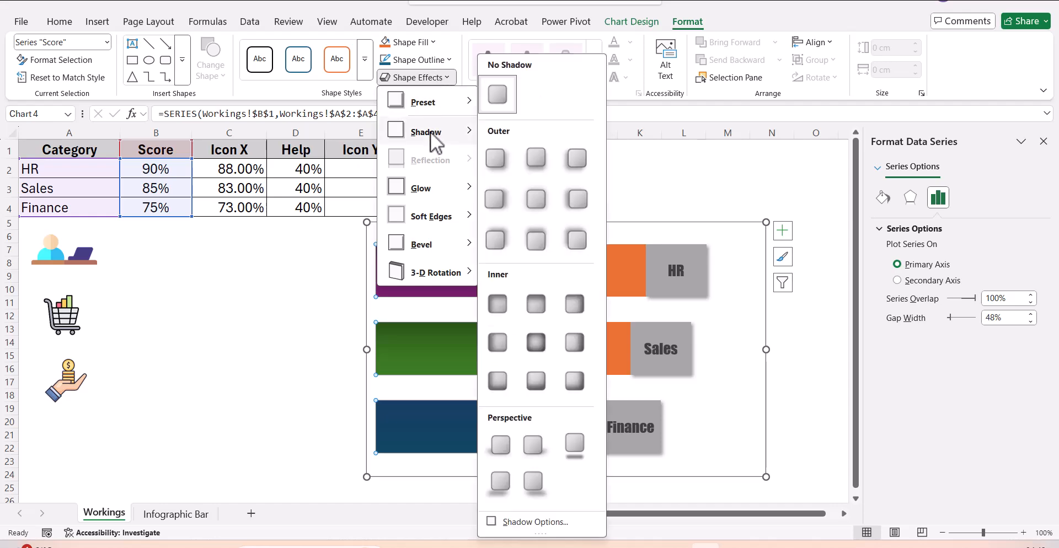
left_click(496, 158)
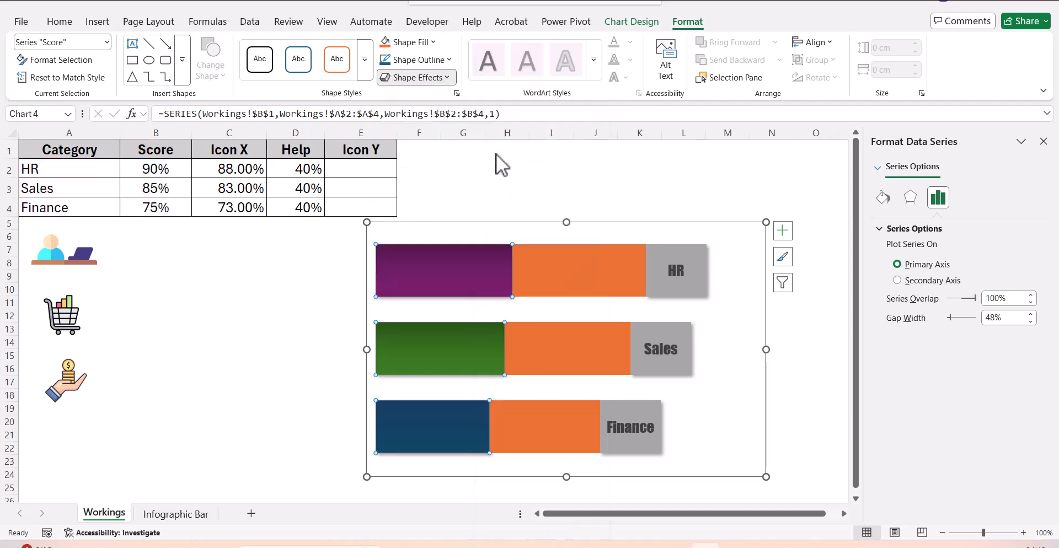
left_click(525, 185)
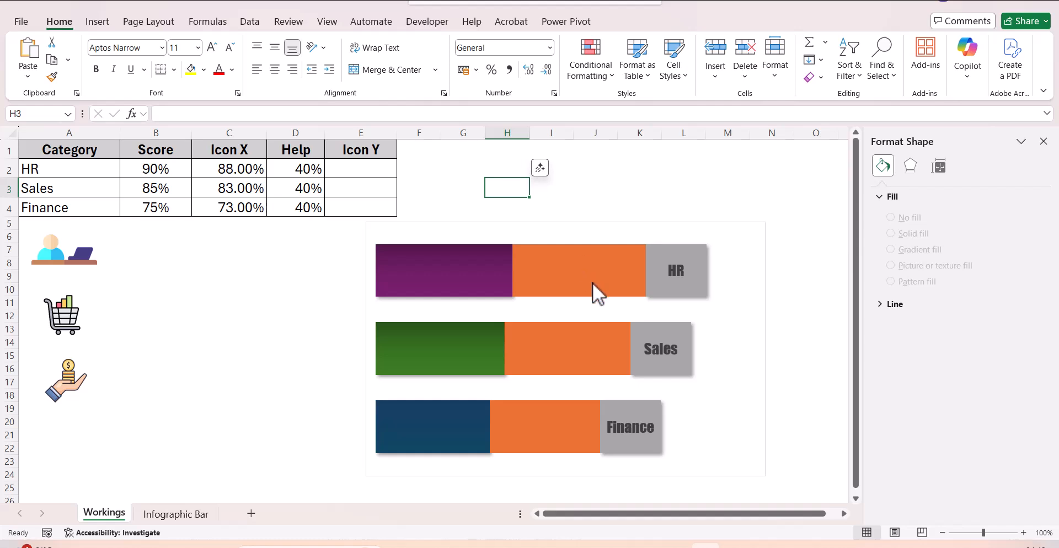
- Change the chart type of the Icon X series to Scatter, keeping Score and Help as Stacked Bar
left_click(561, 272)
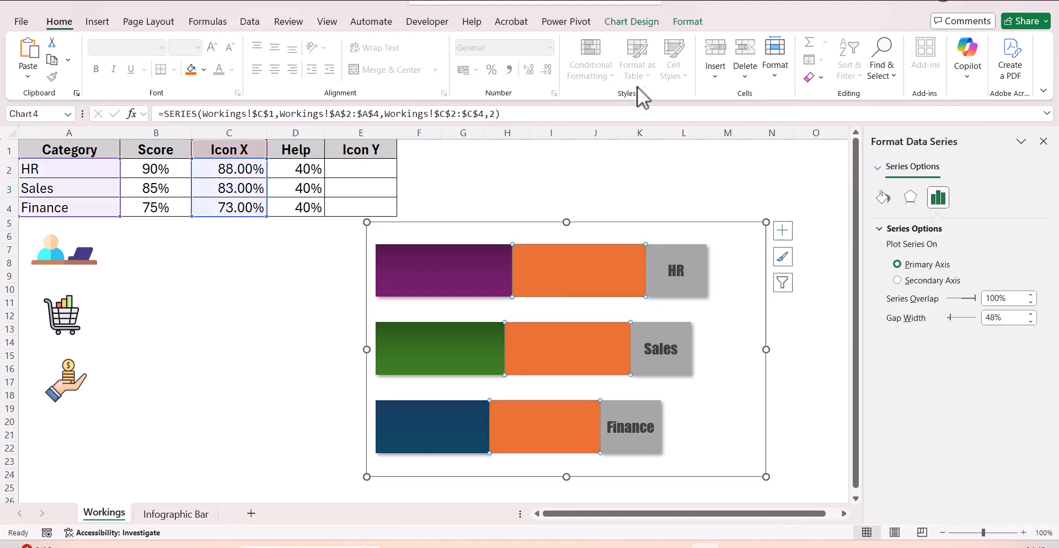
left_click(634, 22)
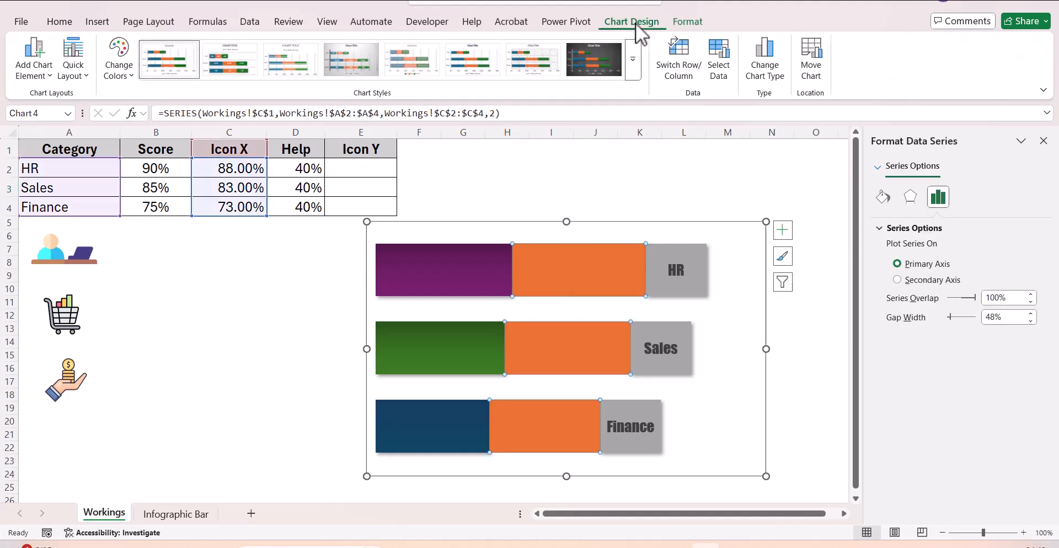
left_click(760, 57)
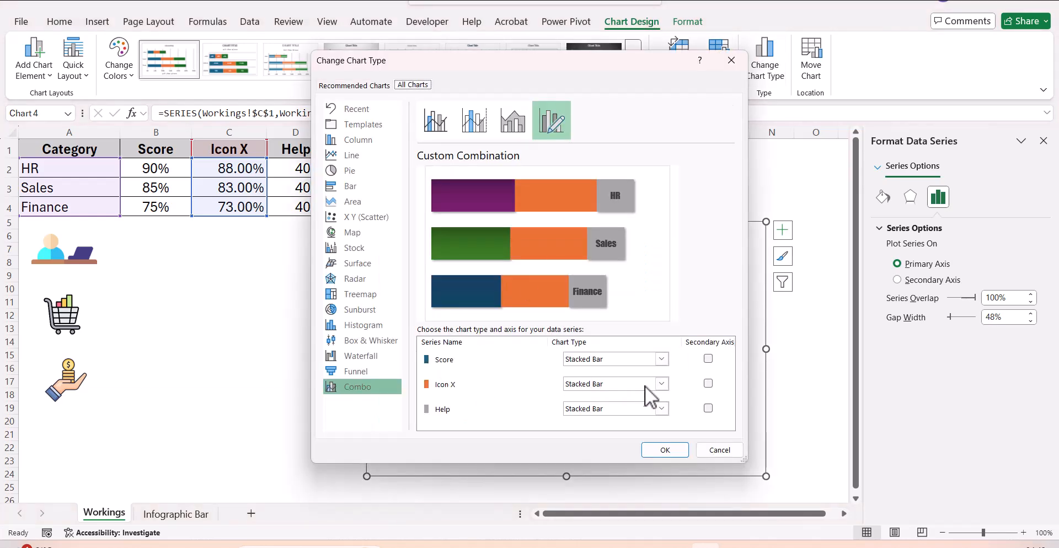
left_click(661, 384)
scroll(614, 274, "down", 5)
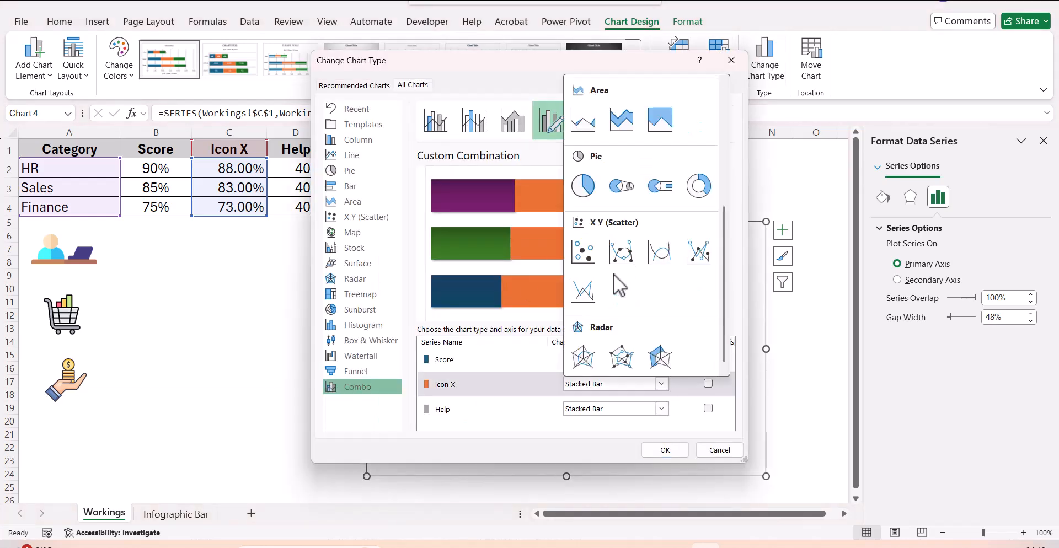
left_click(583, 252)
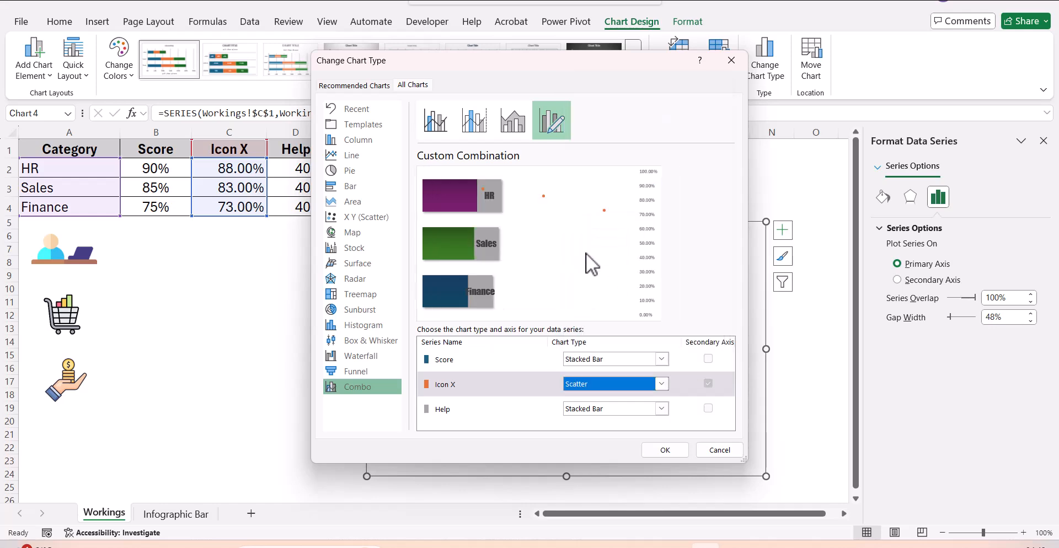
left_click(671, 451)
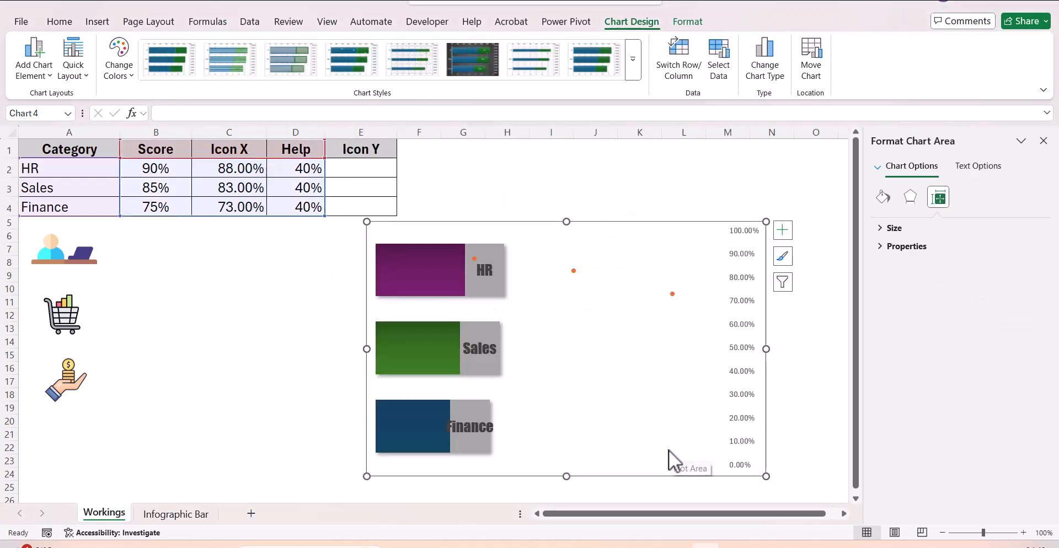
left_click(595, 189)
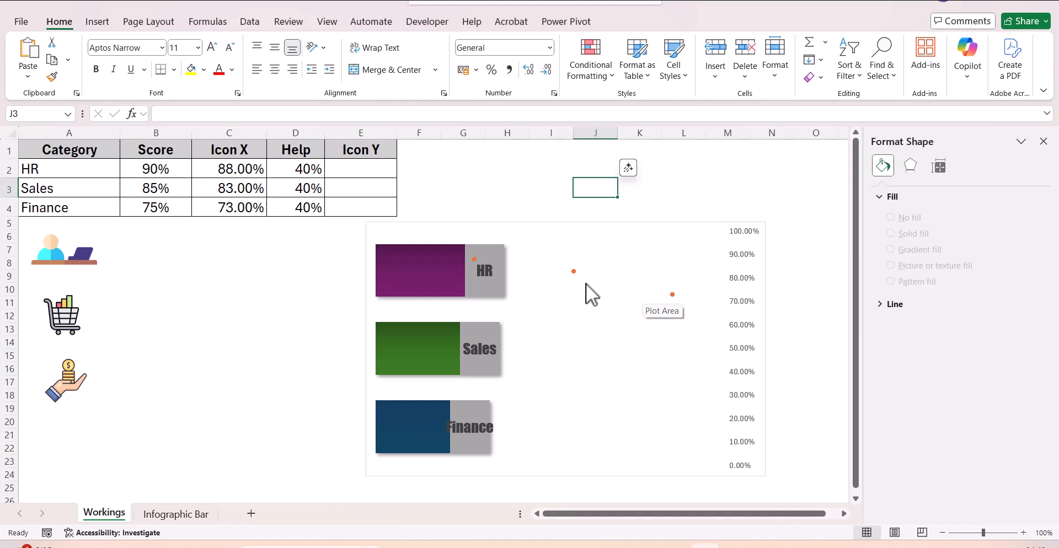
- Edit the Icon X series in the chart's data source so its X values come from Workings!$C$2:$C$4
left_click(572, 274)
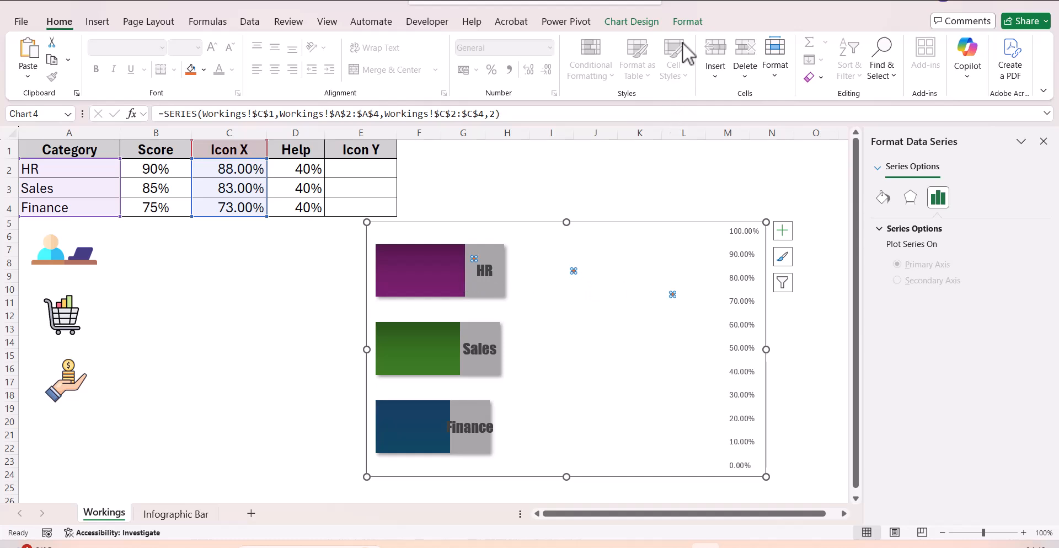
left_click(633, 23)
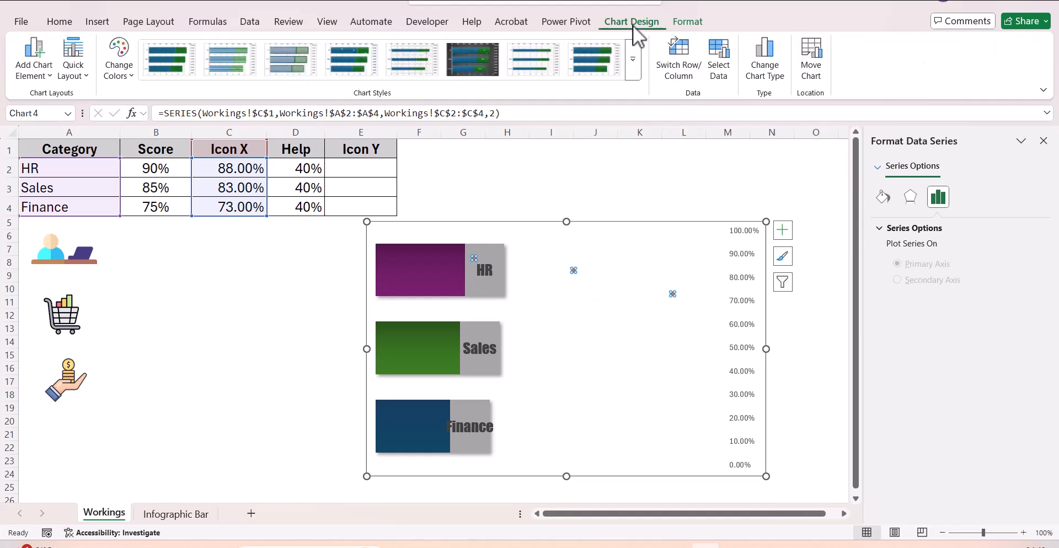
left_click(719, 59)
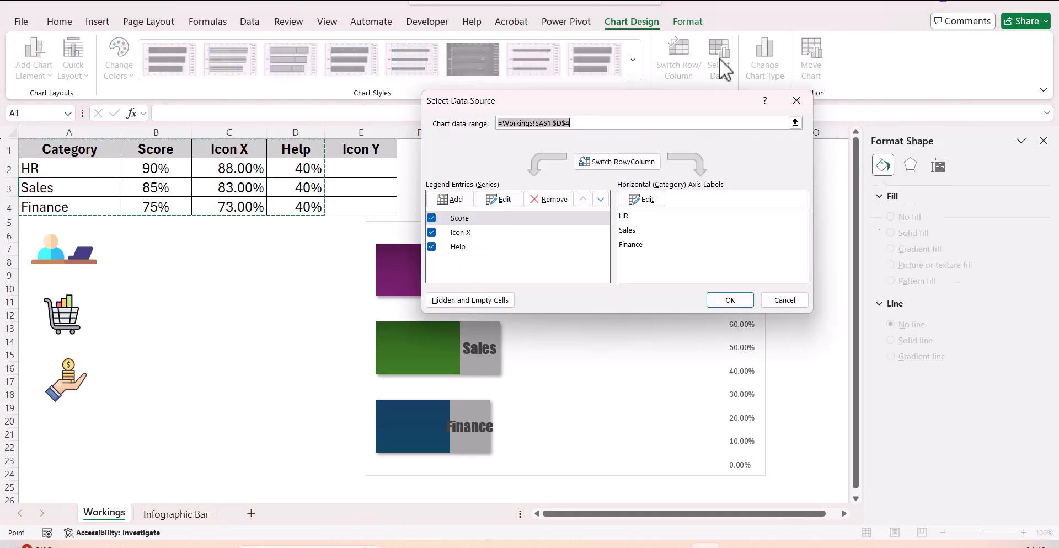
left_click(472, 233)
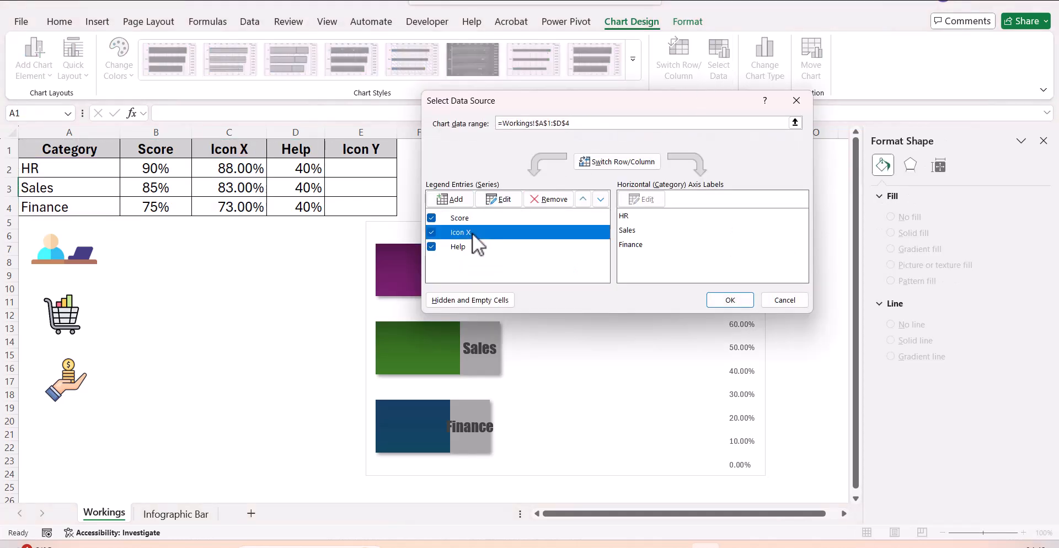
left_click(508, 200)
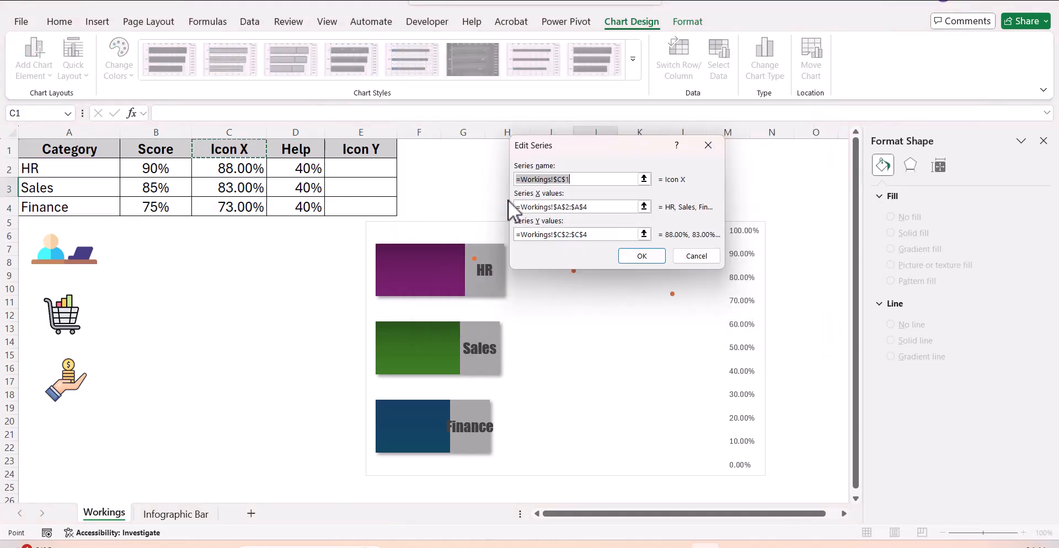
key("Tab")
left_click(644, 207)
left_click_drag(232, 167, 246, 202)
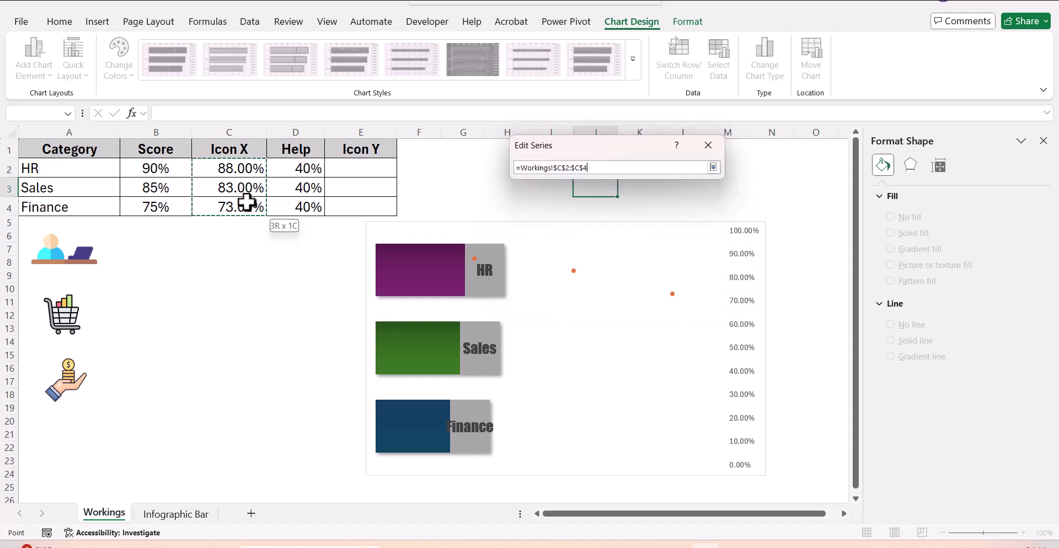
left_click(713, 168)
- Set the Icon X series' Y values to Workings!$E$2:$E$4 and accept the data source changes
left_click(644, 234)
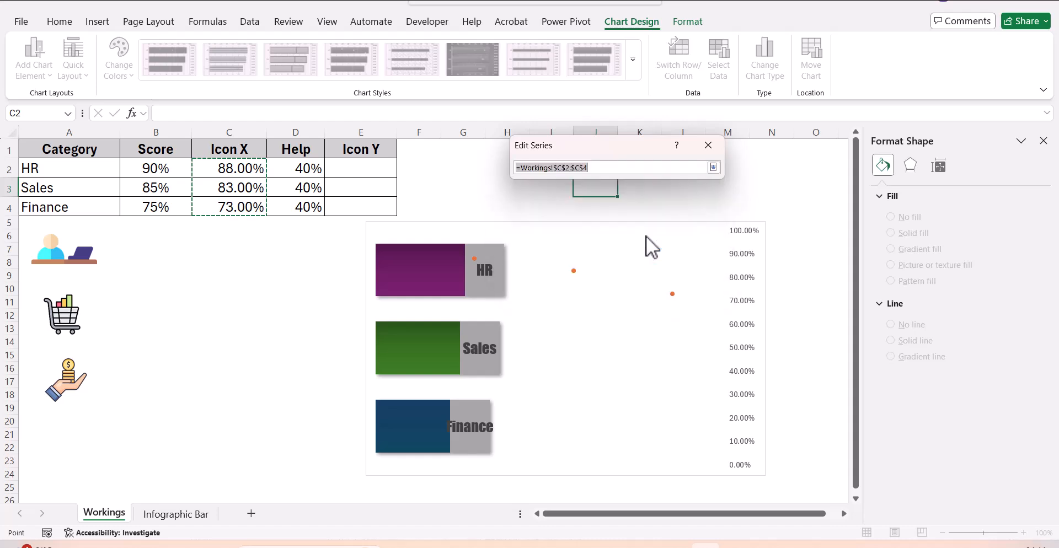
left_click_drag(379, 165, 378, 200)
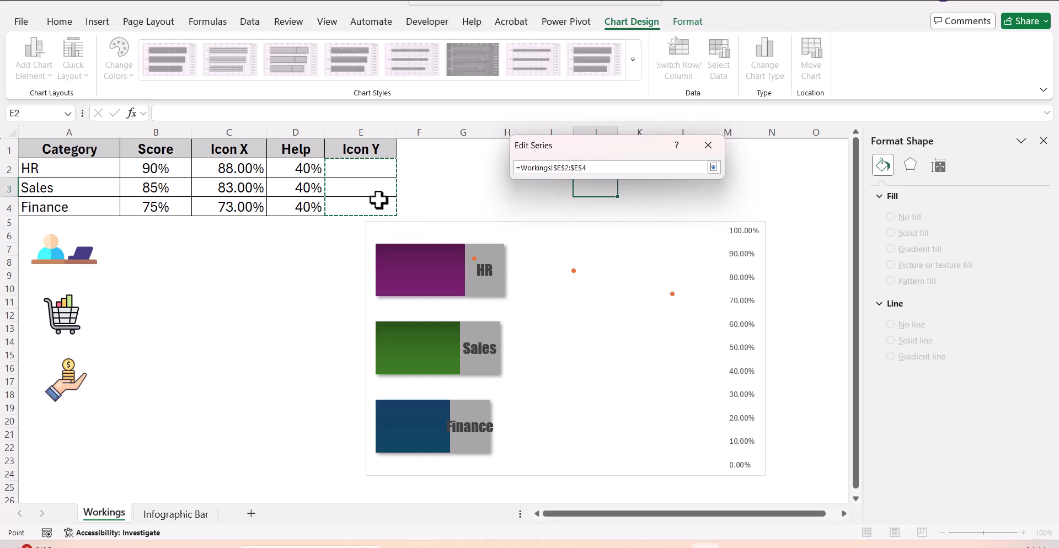
left_click(713, 168)
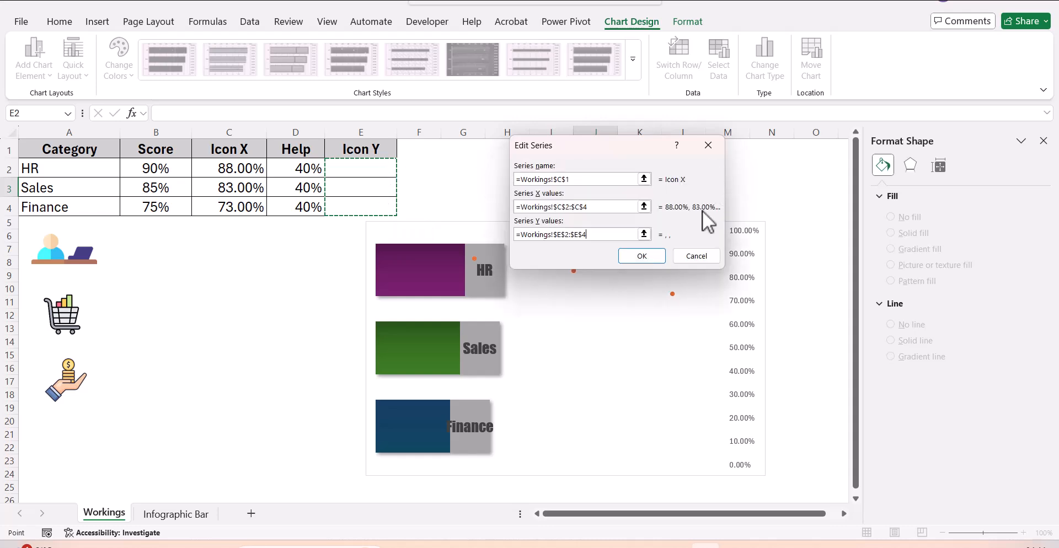
left_click(646, 260)
left_click(719, 302)
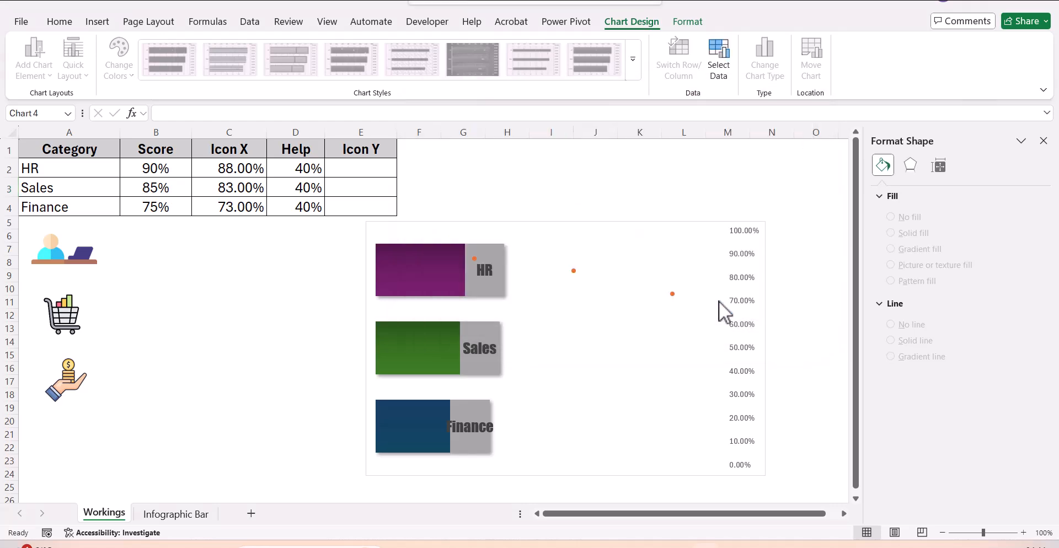
left_click(814, 290)
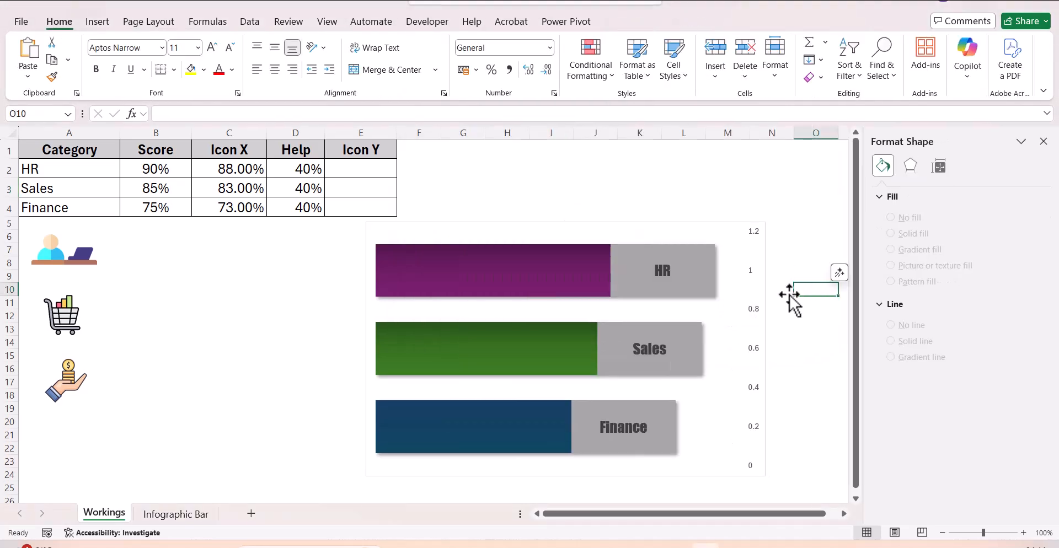
- Enter 5 as the Icon Y value for HR in cell E2
mouse_move(652, 442)
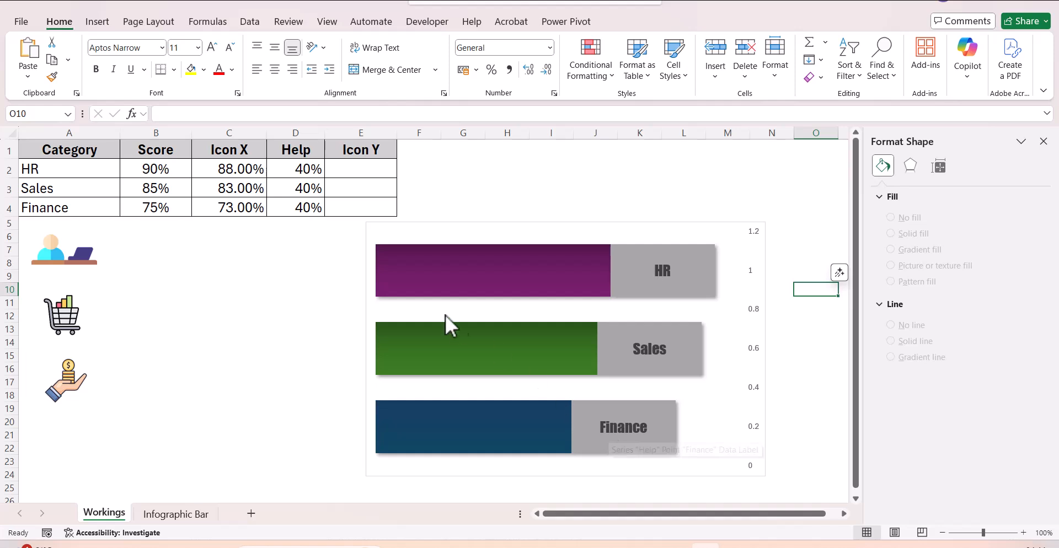
left_click(374, 172)
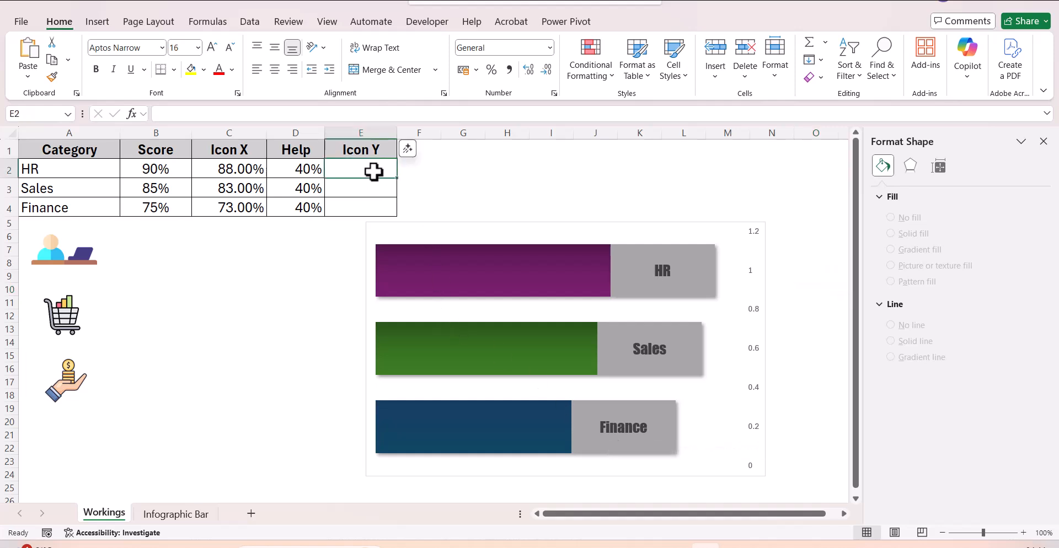
type("5")
key("Return")
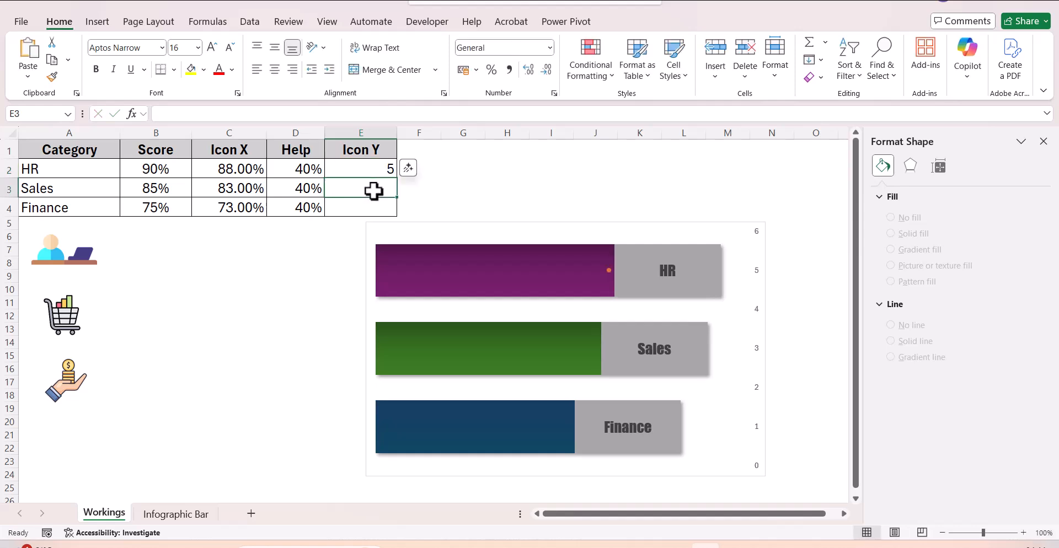
- Enter Icon Y values of 3 for Sales in E3 and 1 for Finance in E4
type("3")
key("Return")
type("1")
left_click(450, 189)
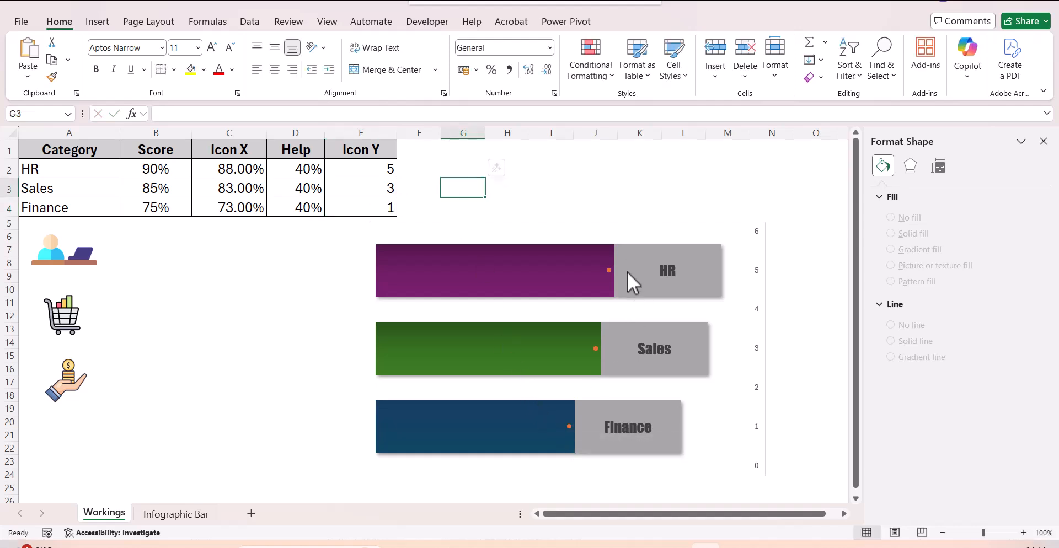
- Try 7 as the Icon Y value for HR in E2, and set it back to 5
left_click(381, 188)
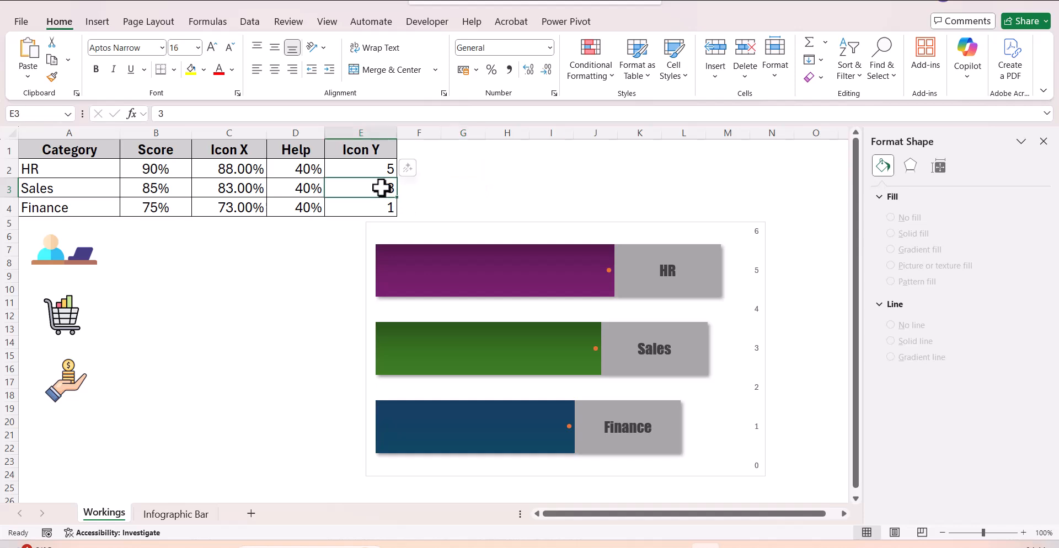
left_click(387, 175)
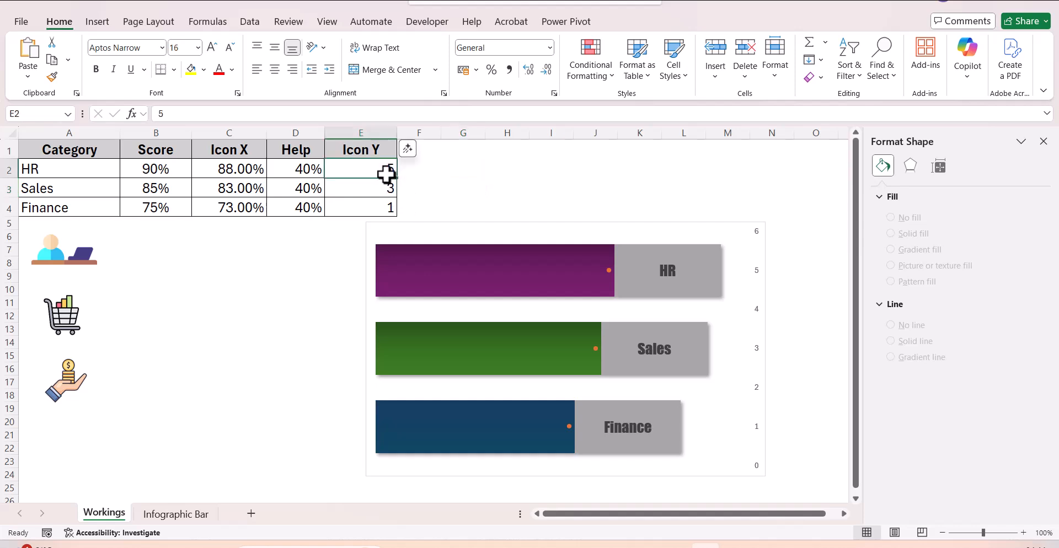
type("7")
left_click(443, 175)
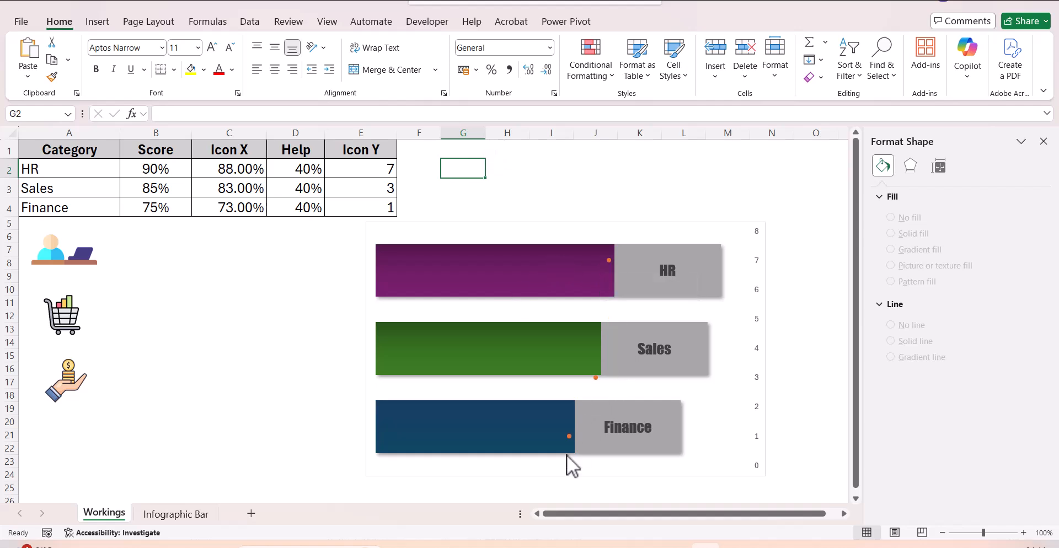
left_click(375, 168)
type("5")
left_click(468, 182)
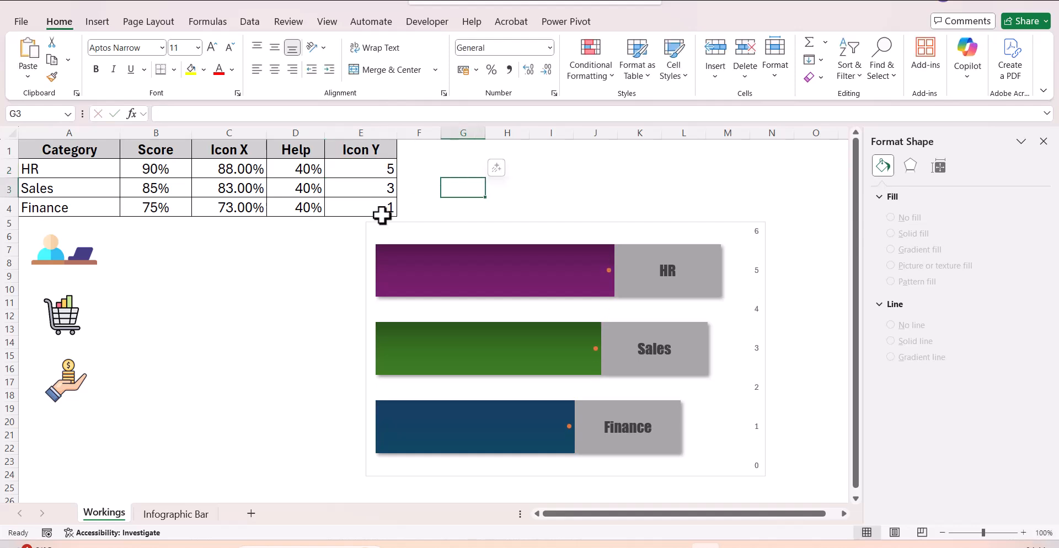
left_click_drag(371, 168, 371, 209)
left_click(411, 187)
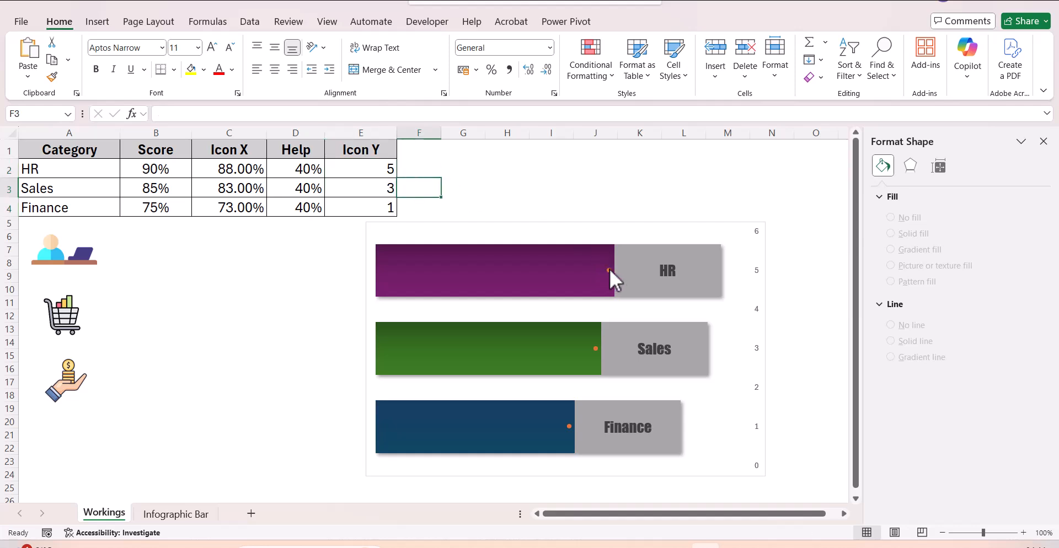
- Fix the chart's secondary vertical axis bounds at minimum 0 and maximum 6, with a major unit of 1
left_click(755, 351)
right_click(755, 352)
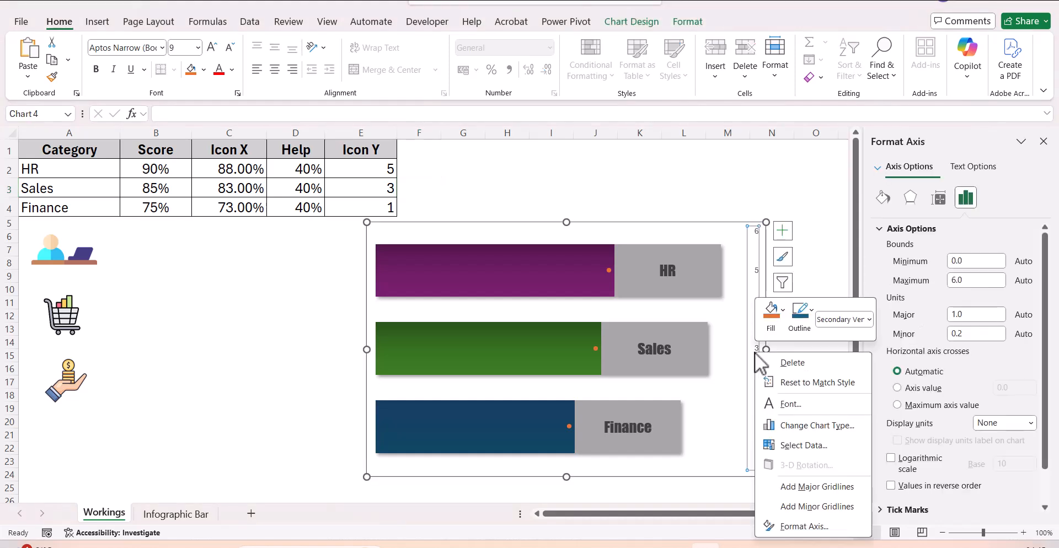
left_click(817, 530)
double_click(957, 261)
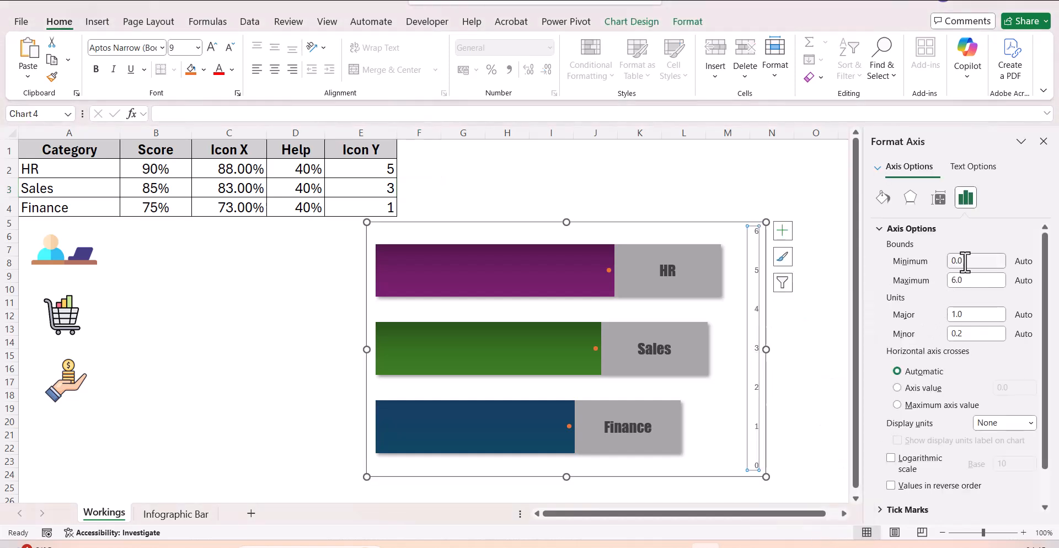
type("0")
key("Return")
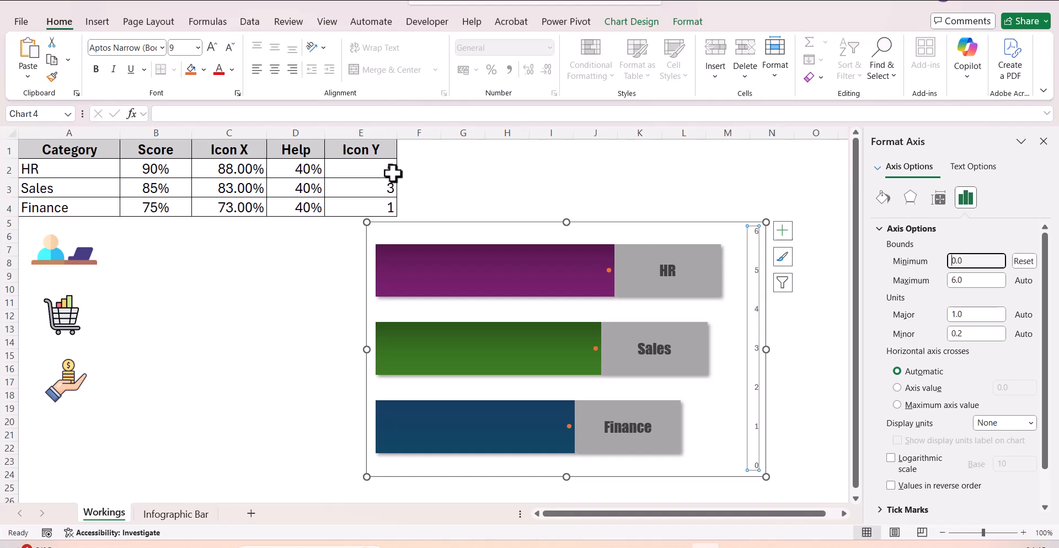
double_click(957, 281)
type("6")
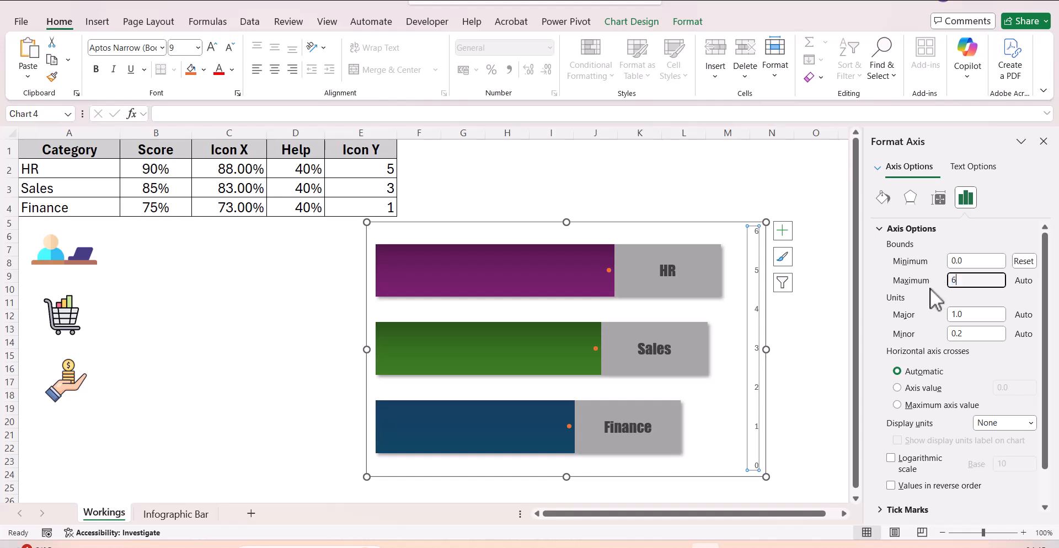
key("Return")
double_click(968, 314)
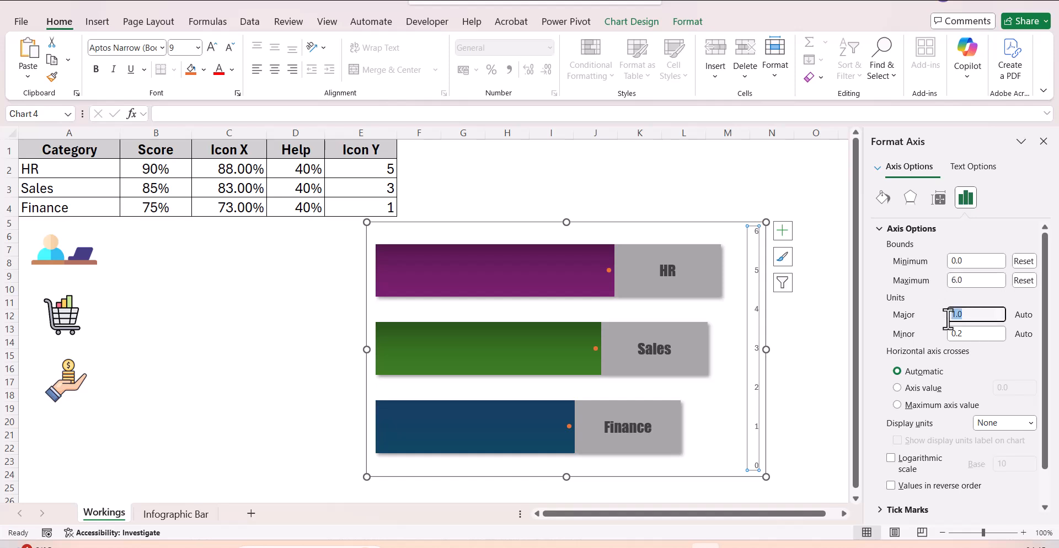
type("1")
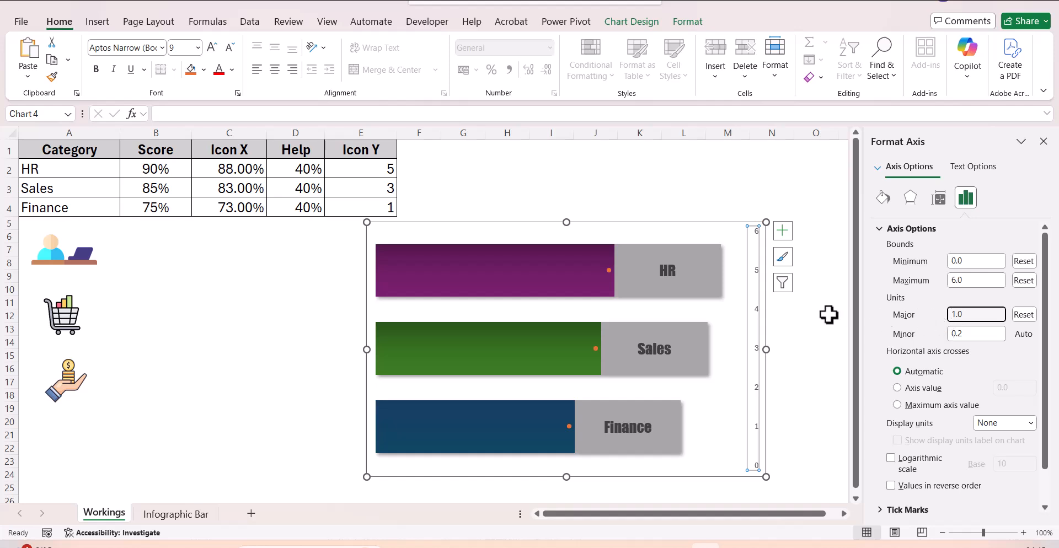
left_click(807, 312)
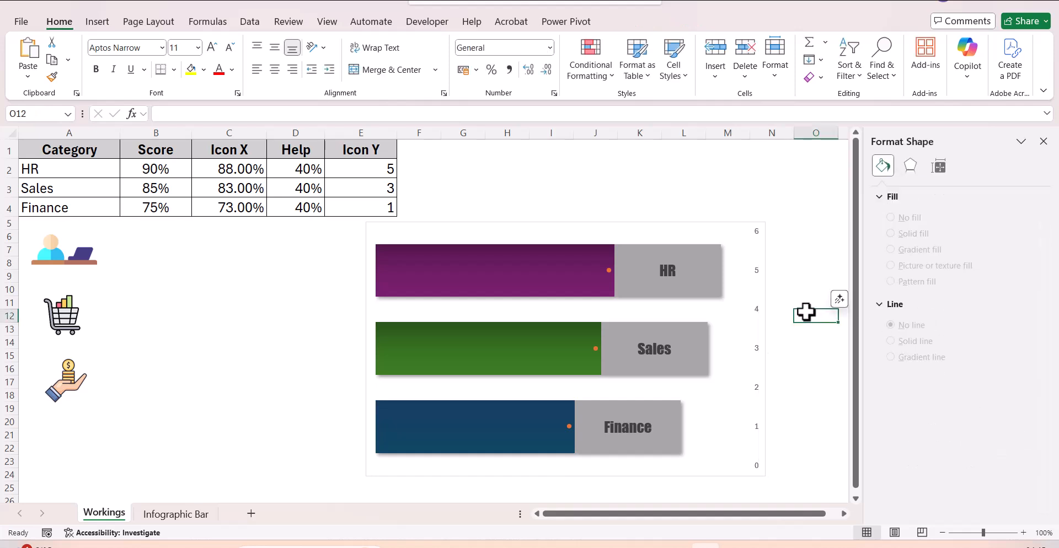
- Delete the secondary vertical axis from the chart
left_click(757, 306)
key("Delete")
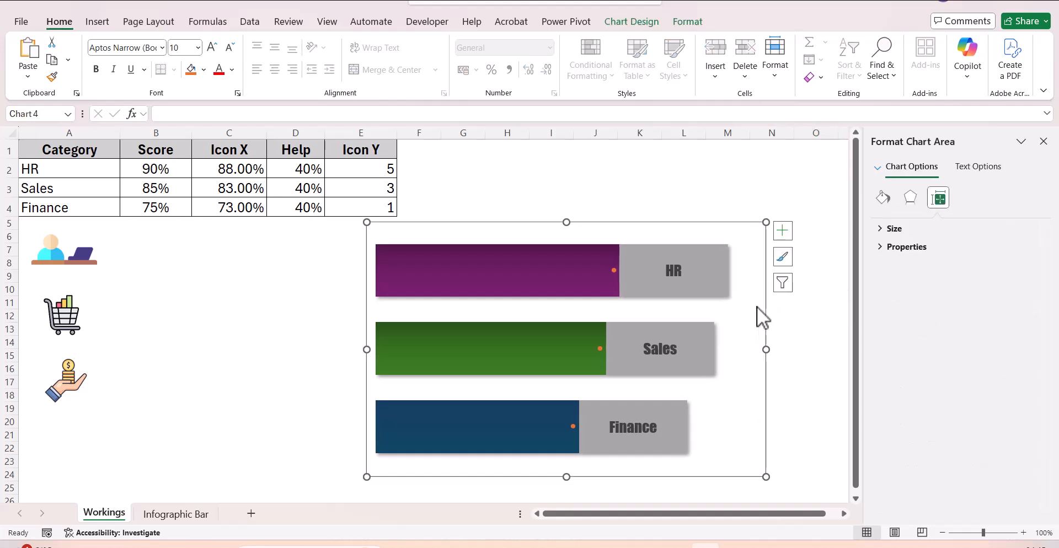
left_click(800, 345)
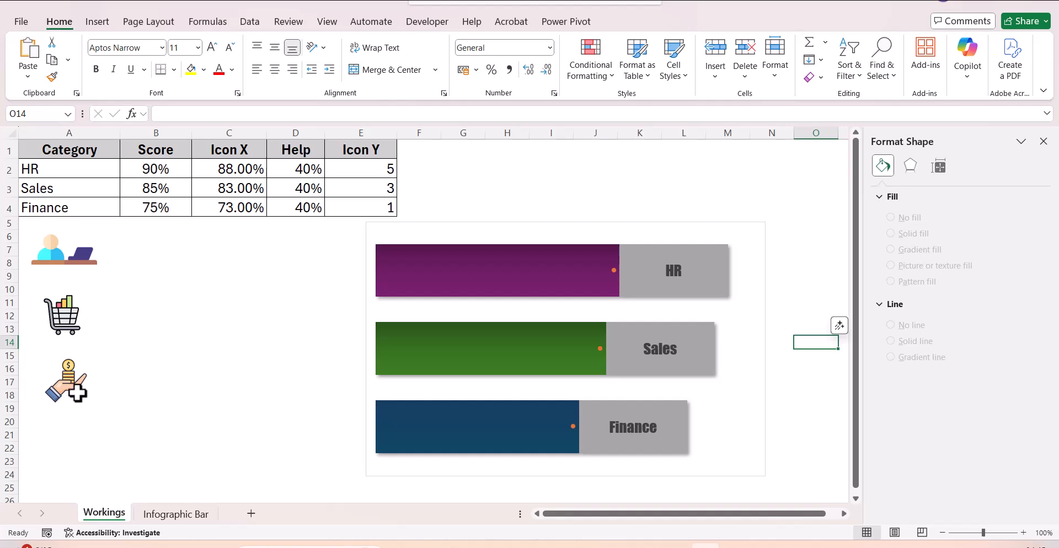
left_click(58, 257)
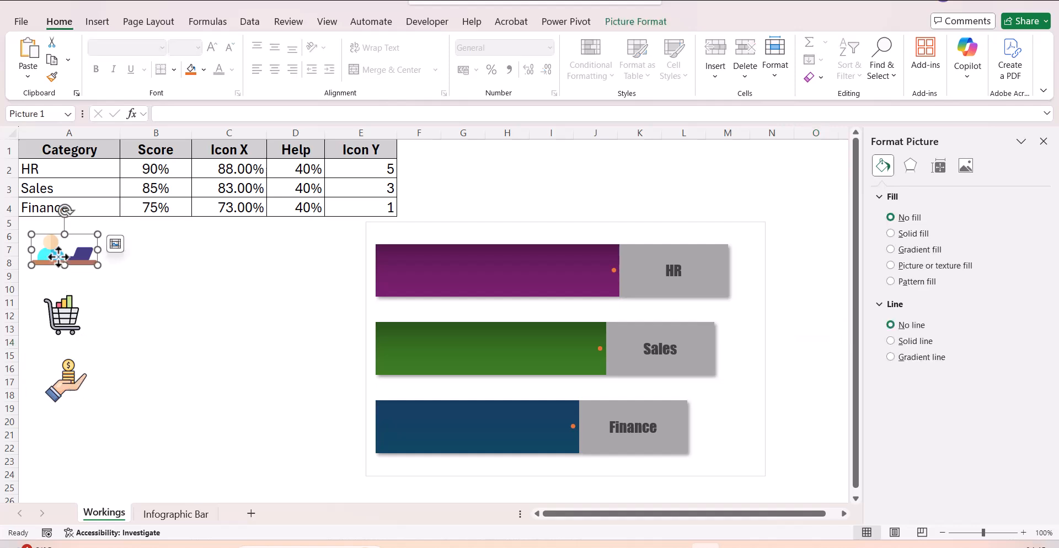
left_click(63, 326)
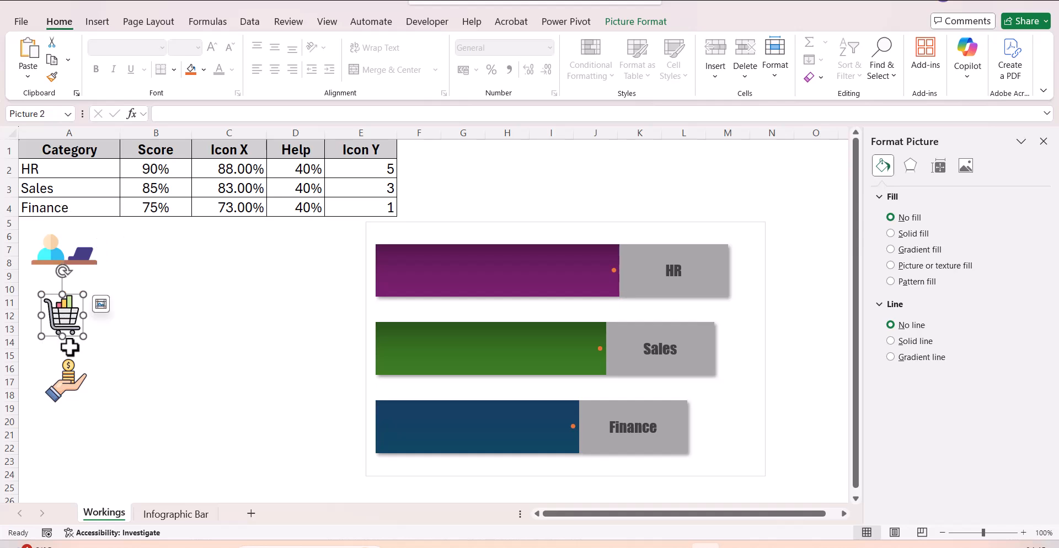
left_click(71, 378)
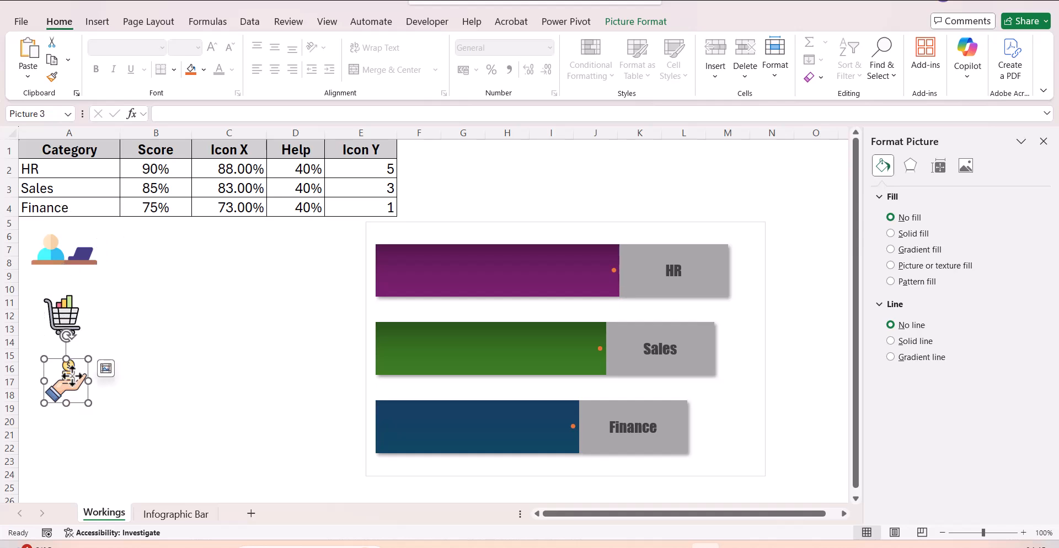
left_click(127, 328)
- Copy the person-at-desk picture and paste it onto the HR point of the Icon X scatter series as its marker
left_click(45, 252)
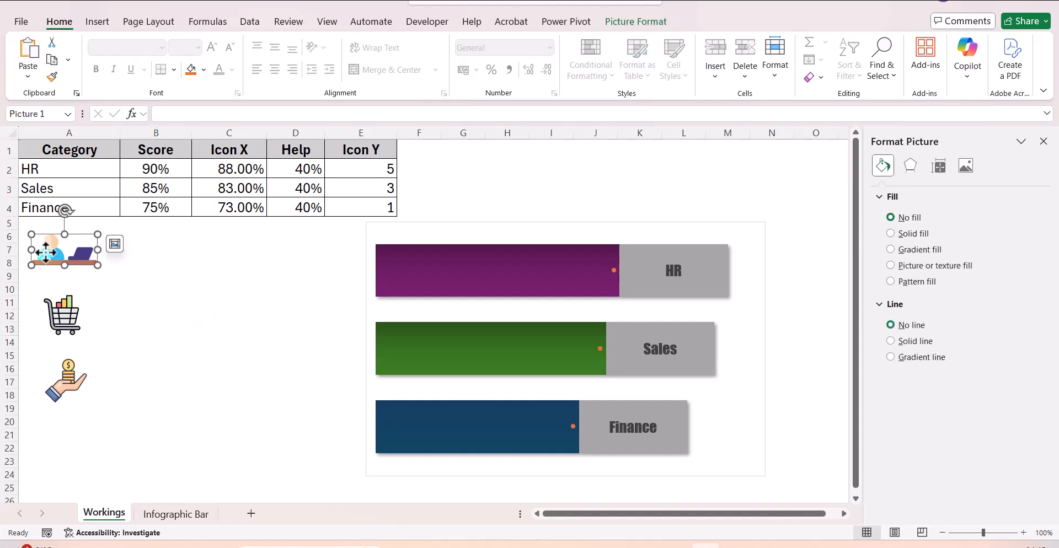
left_click(615, 271)
left_click(615, 272)
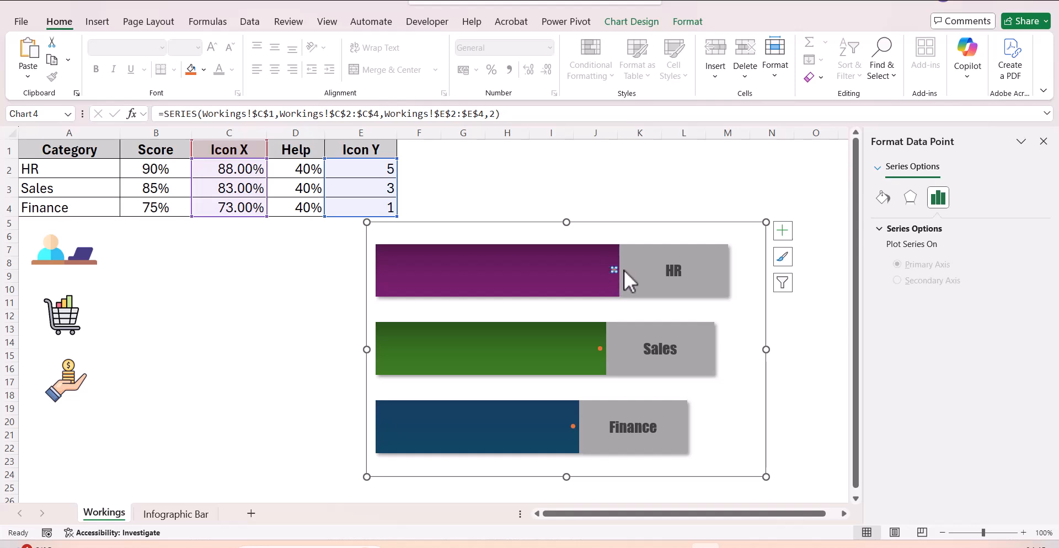
key("ctrl+v")
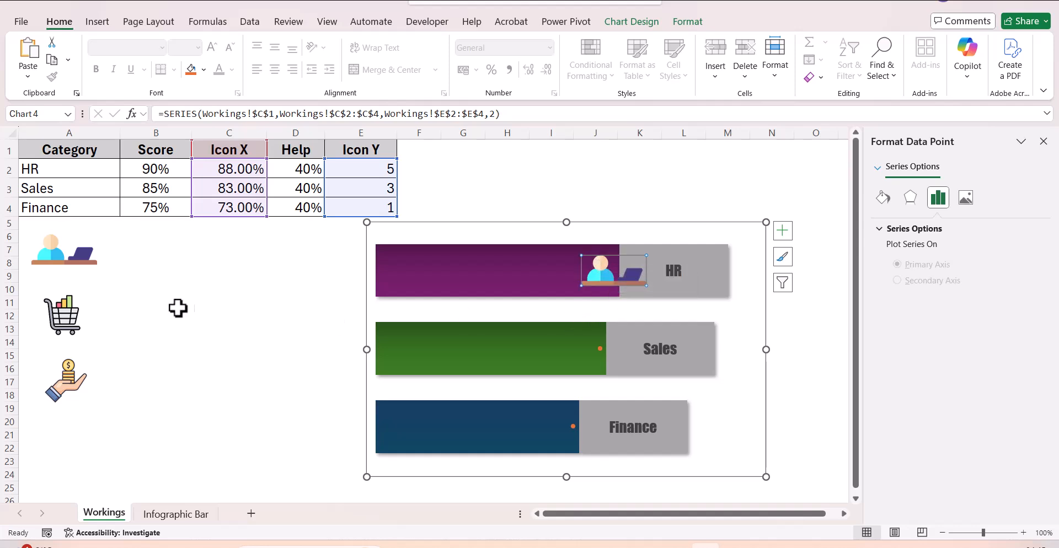
left_click(159, 314)
- Copy the shopping cart picture and paste it onto the Sales scatter point as its marker
left_click(64, 316)
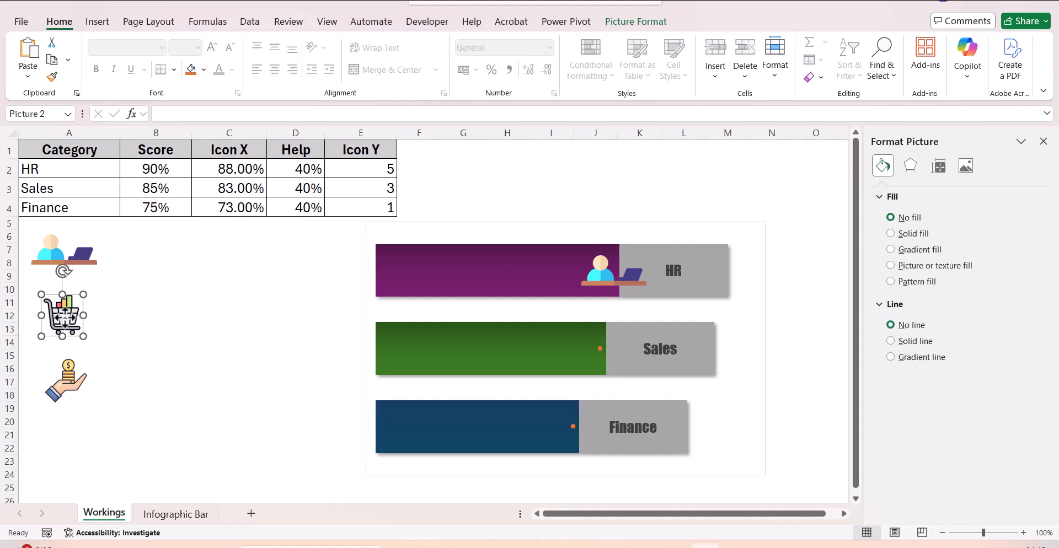
left_click(602, 346)
left_click(602, 348)
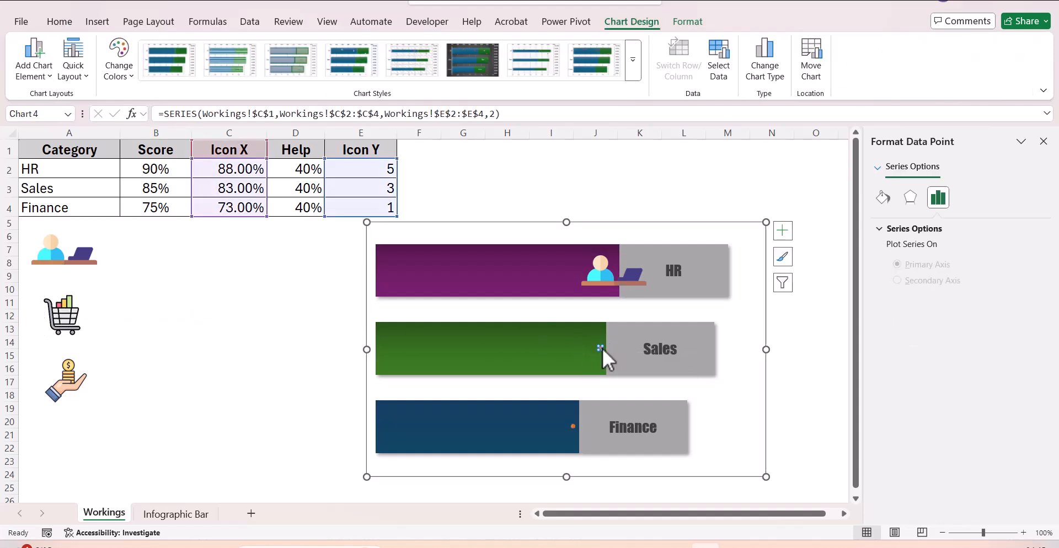
key("ctrl+v")
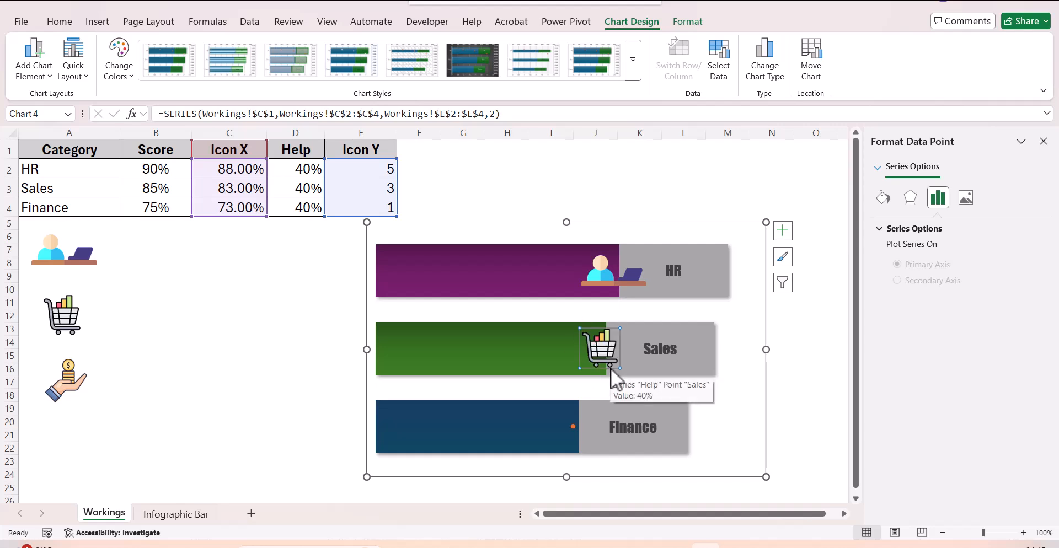
left_click(250, 360)
- Copy the hand-with-coins picture and paste it onto the Finance scatter point as its marker
left_click(70, 381)
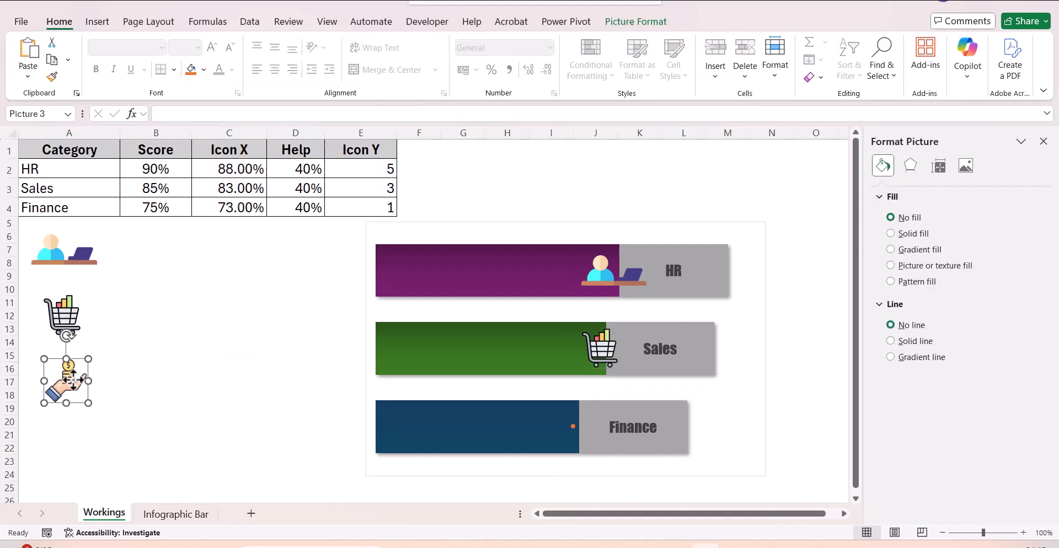
left_click(574, 422)
left_click(572, 424)
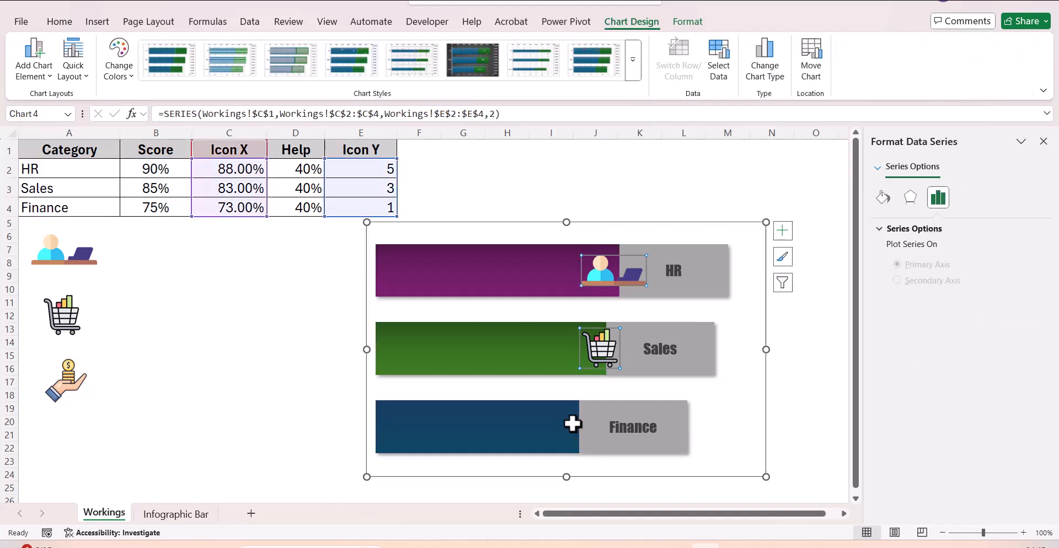
left_click(572, 424)
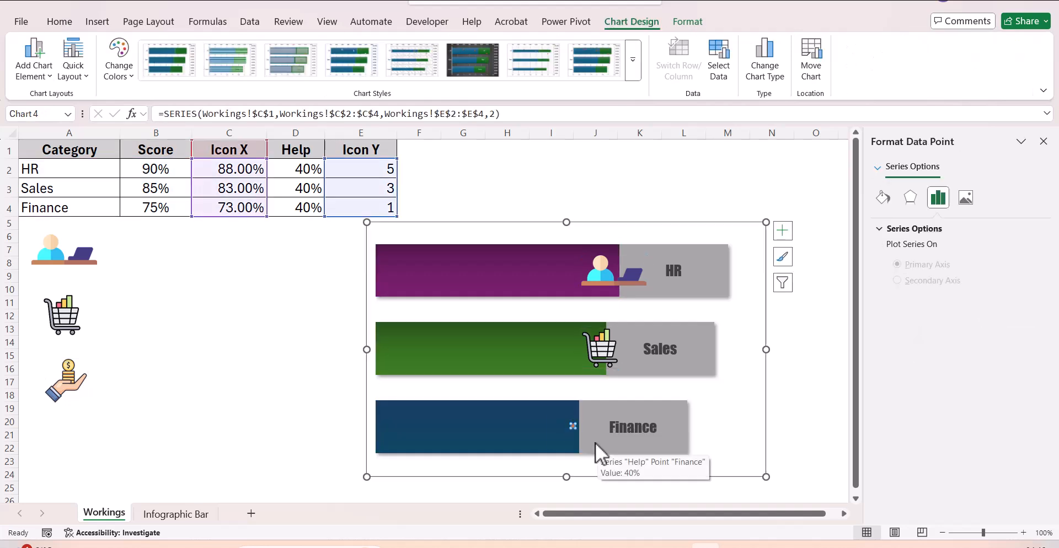
left_click(288, 344)
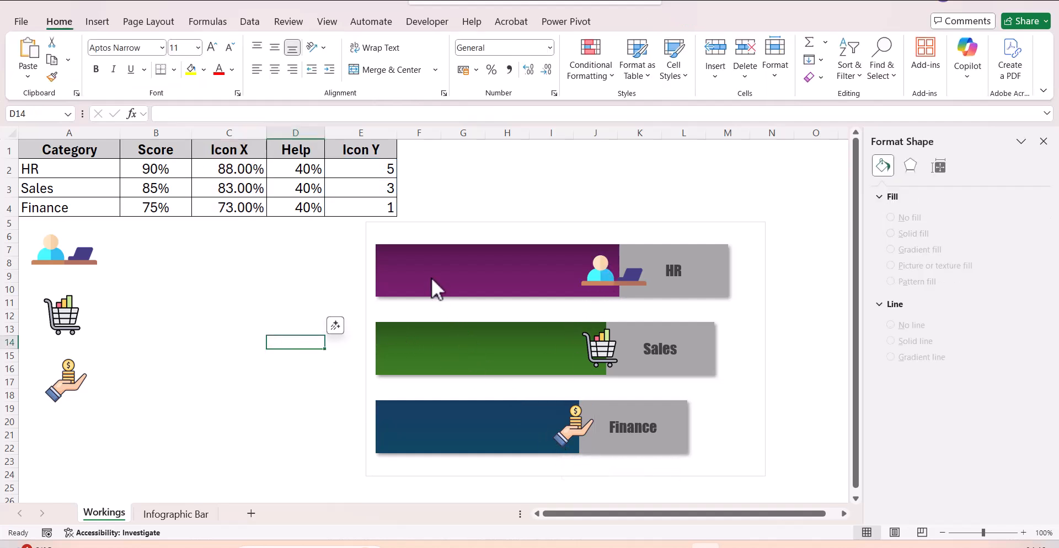
- Add data labels to the Score series bars
left_click(406, 273)
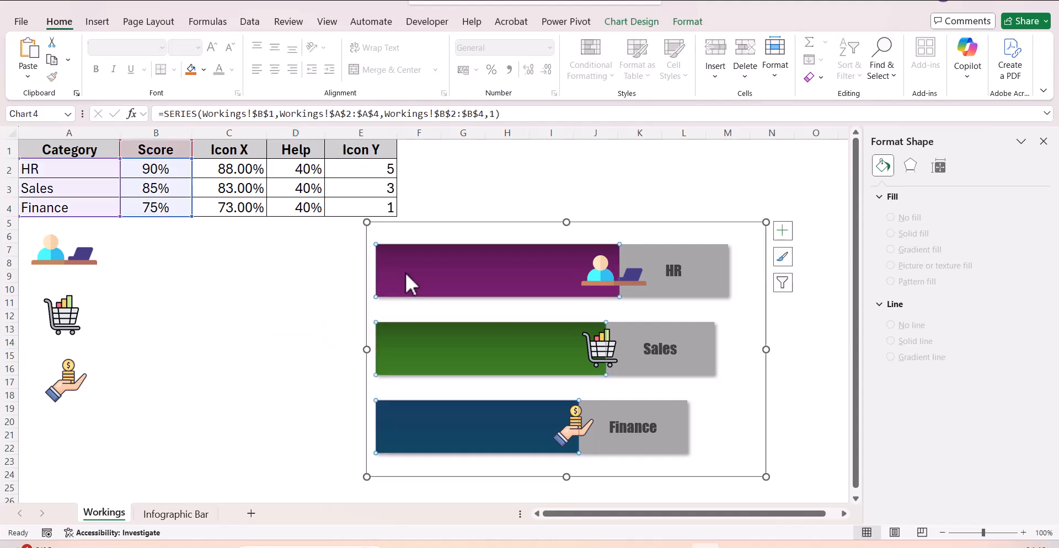
right_click(405, 273)
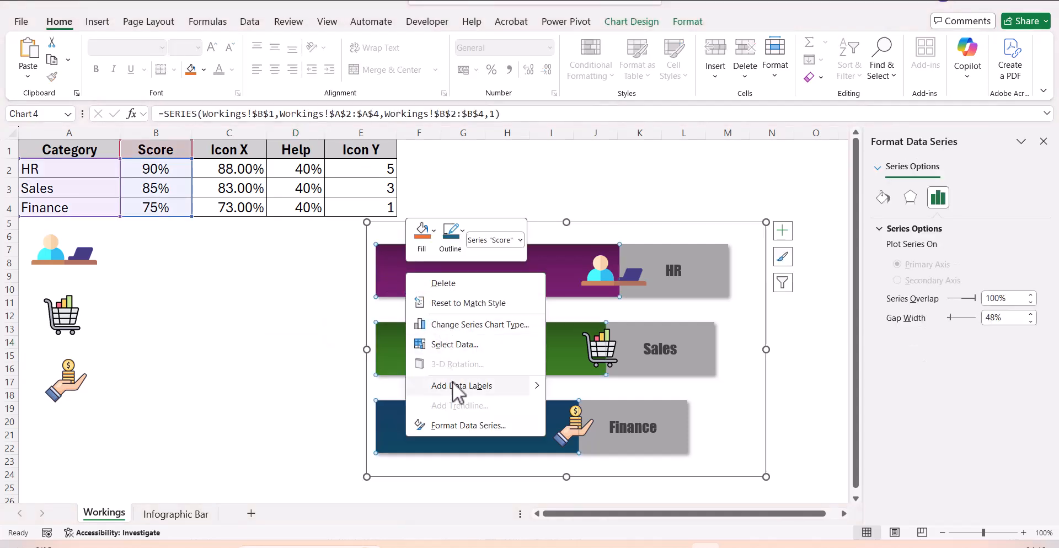
key("Escape")
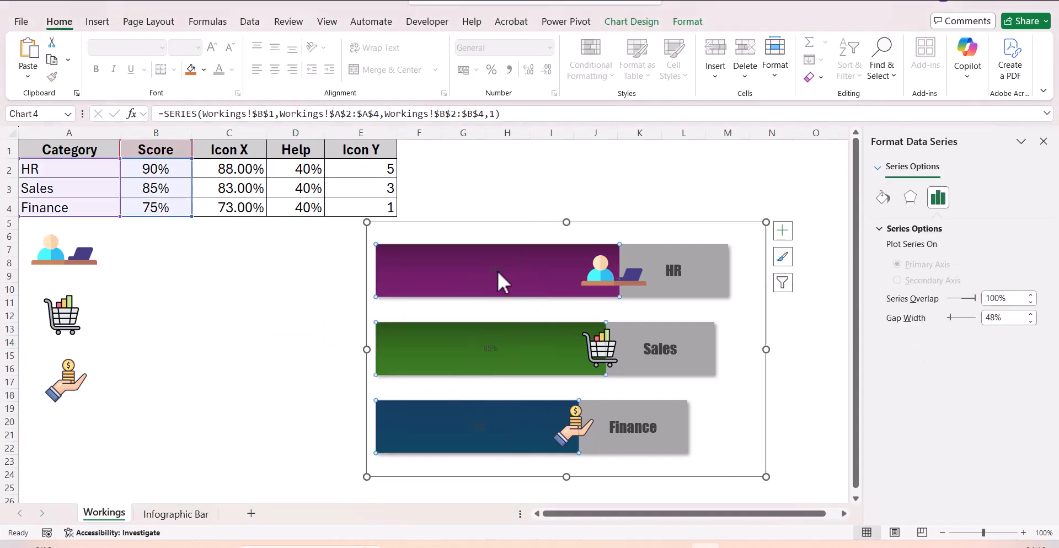
- Format the Score data labels with white text in the Impact font
left_click(497, 270)
left_click(232, 69)
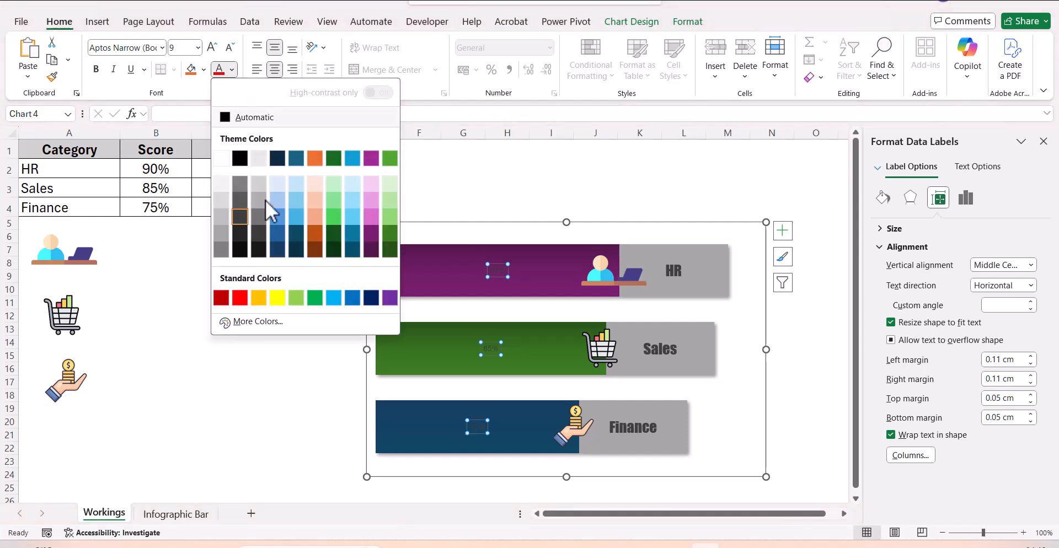
left_click(223, 159)
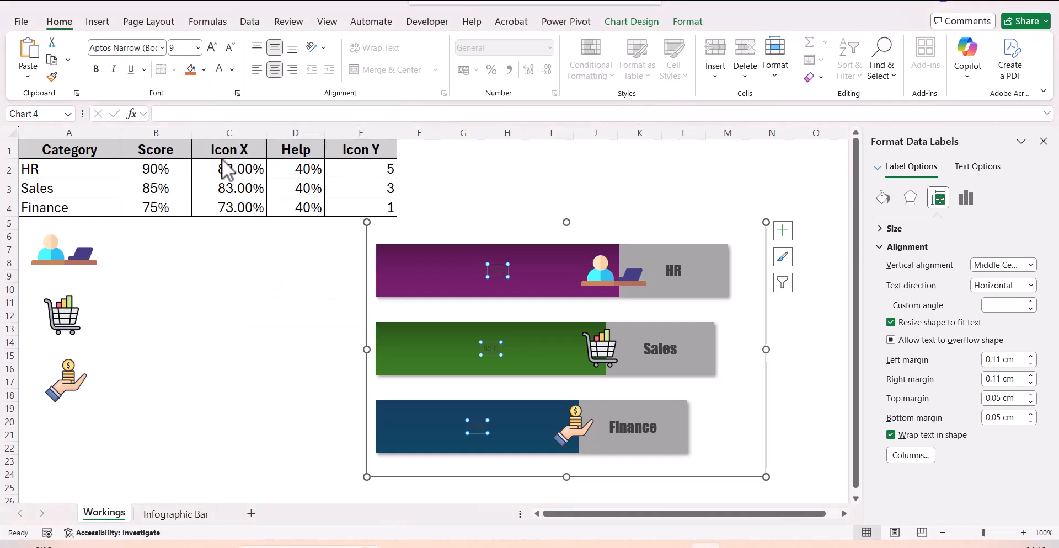
left_click(162, 48)
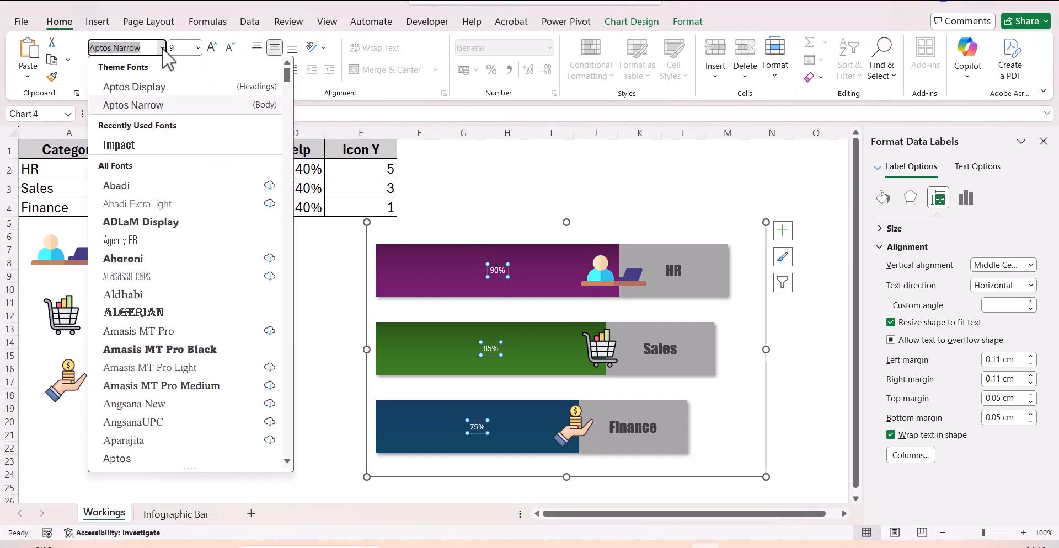
left_click(162, 146)
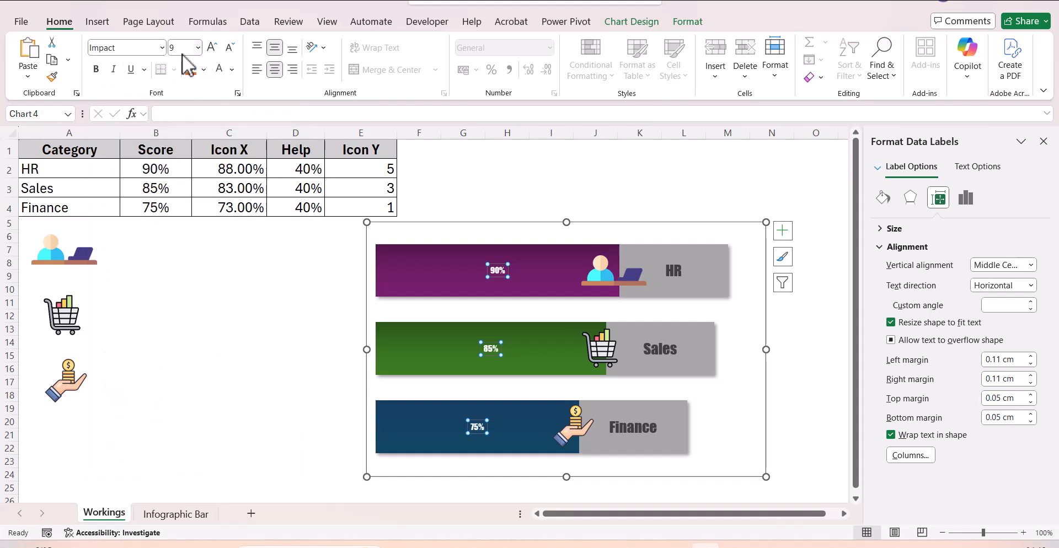
- Enlarge the Score data labels on all three bars to font size 28
left_click(212, 47)
left_click(212, 47)
left_click(213, 48)
left_click(212, 47)
left_click(212, 48)
left_click(213, 48)
left_click(212, 47)
left_click(212, 48)
left_click(212, 48)
left_click(212, 47)
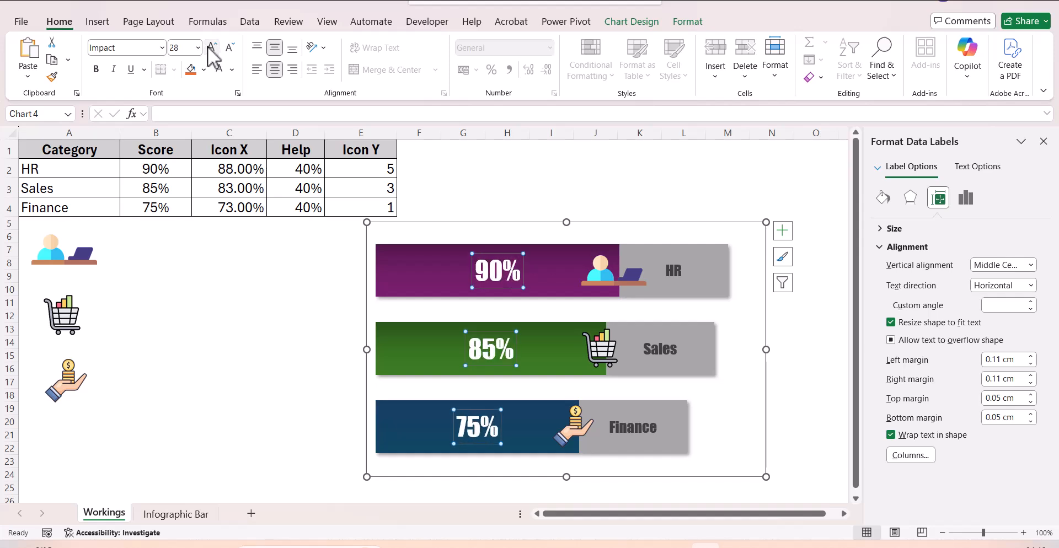
left_click(220, 357)
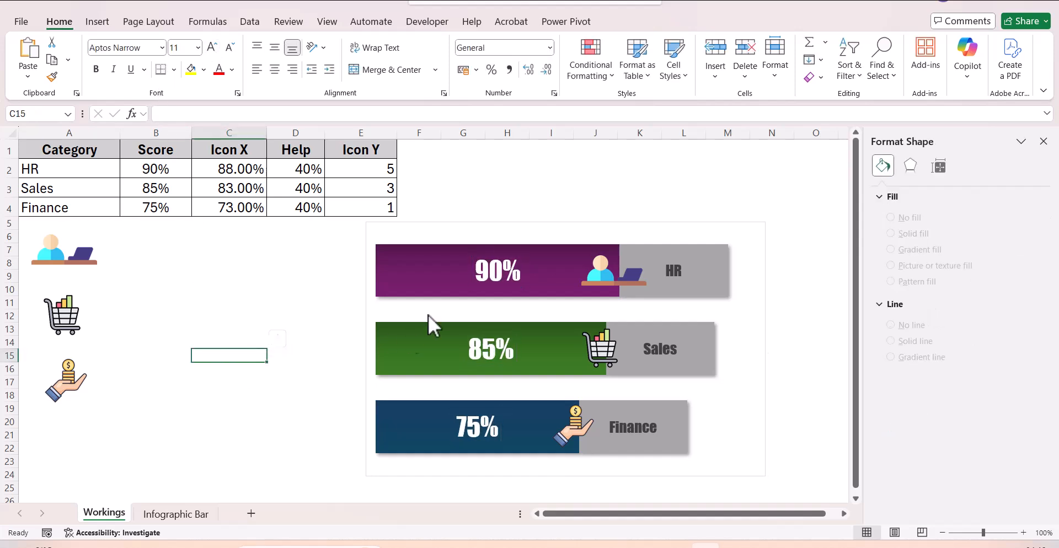
- Move the chart slightly closer to the icon pictures and set the HR score in B2 to 35%
left_click_drag(480, 224, 419, 230)
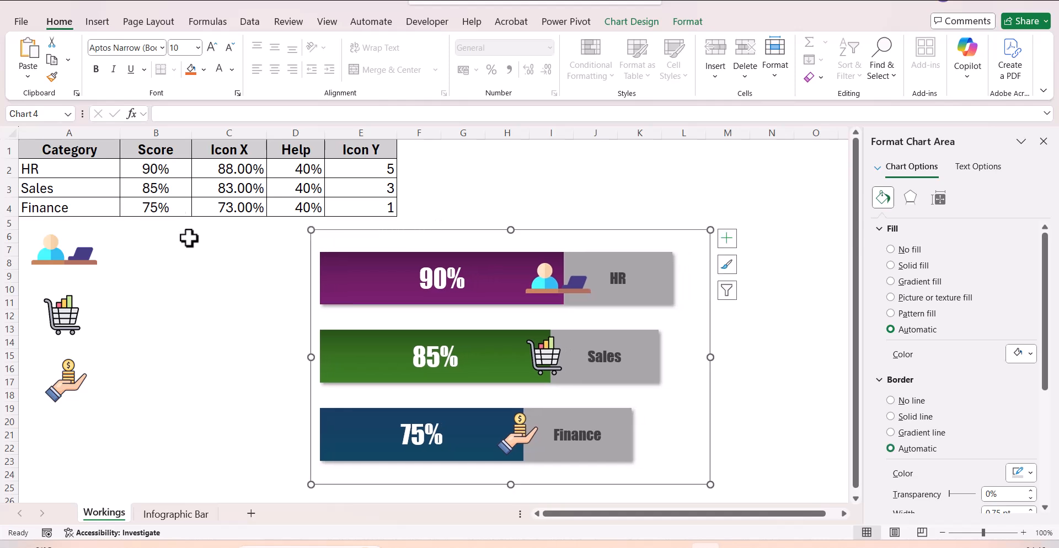
left_click(160, 171)
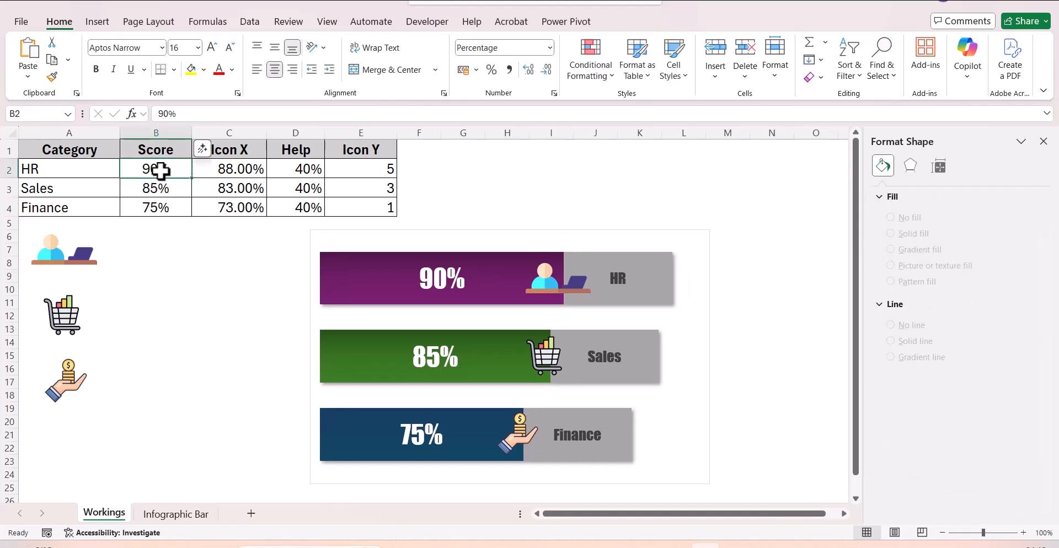
type("35")
key("Return")
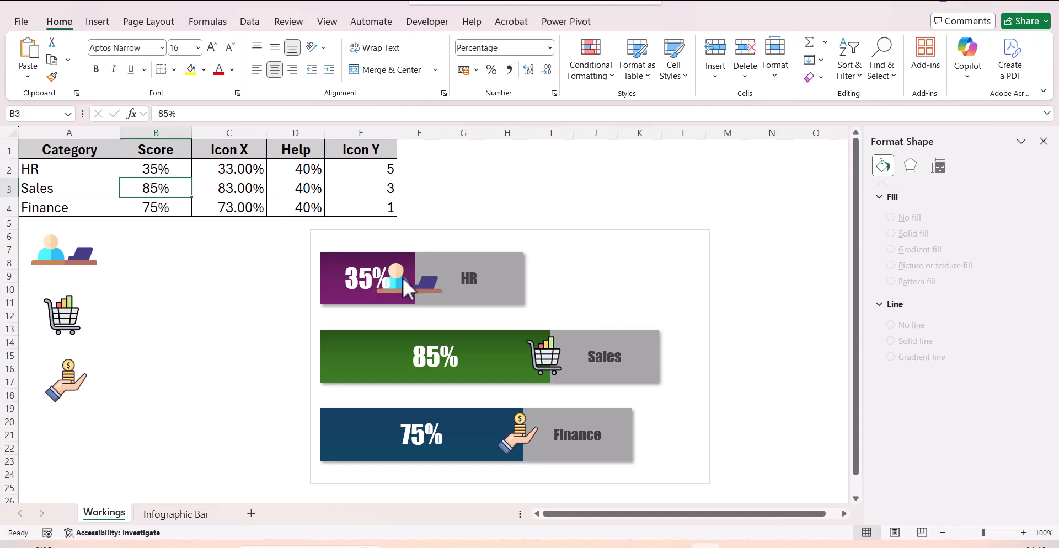
- Reduce the Score data labels on the bars to font size 18
left_click(371, 276)
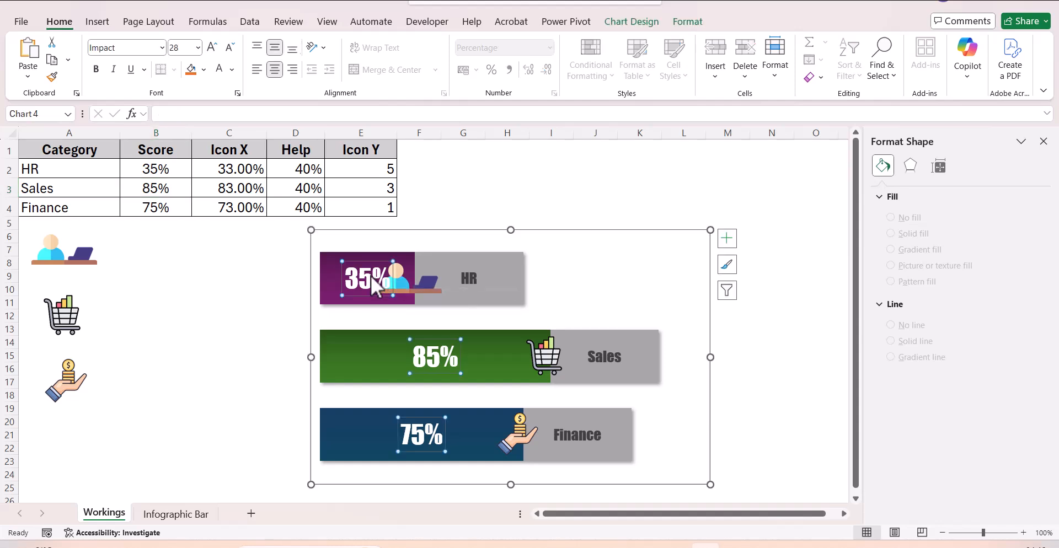
left_click(231, 47)
left_click(231, 47)
left_click(230, 47)
left_click(230, 47)
left_click(231, 47)
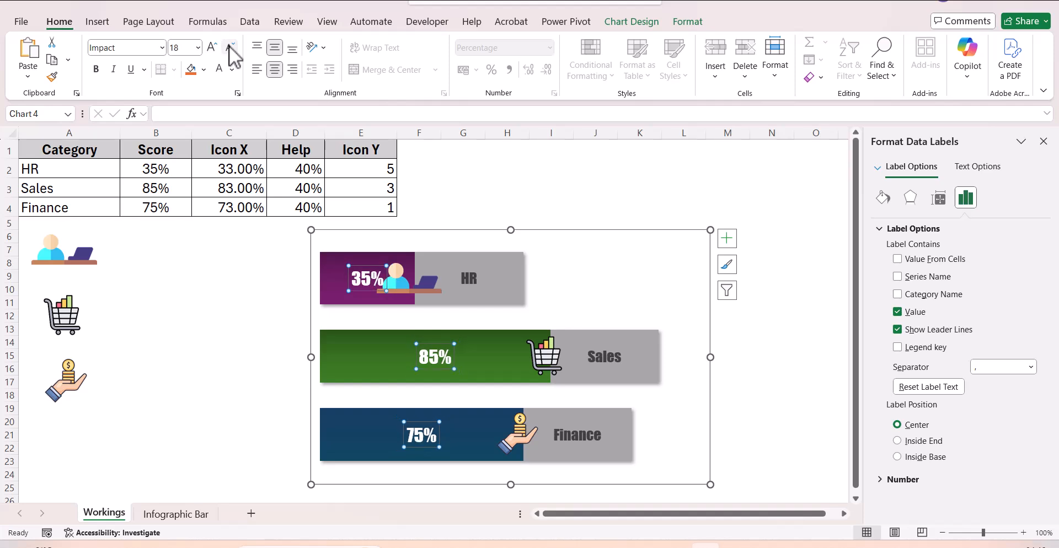
left_click(455, 189)
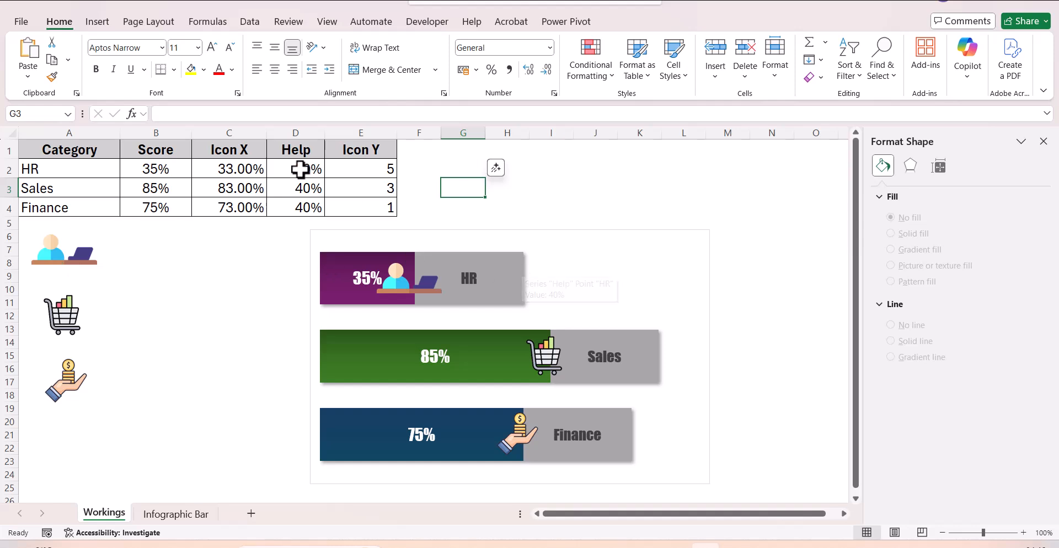
- Set the HR score in B2 to 75%
left_click(173, 169)
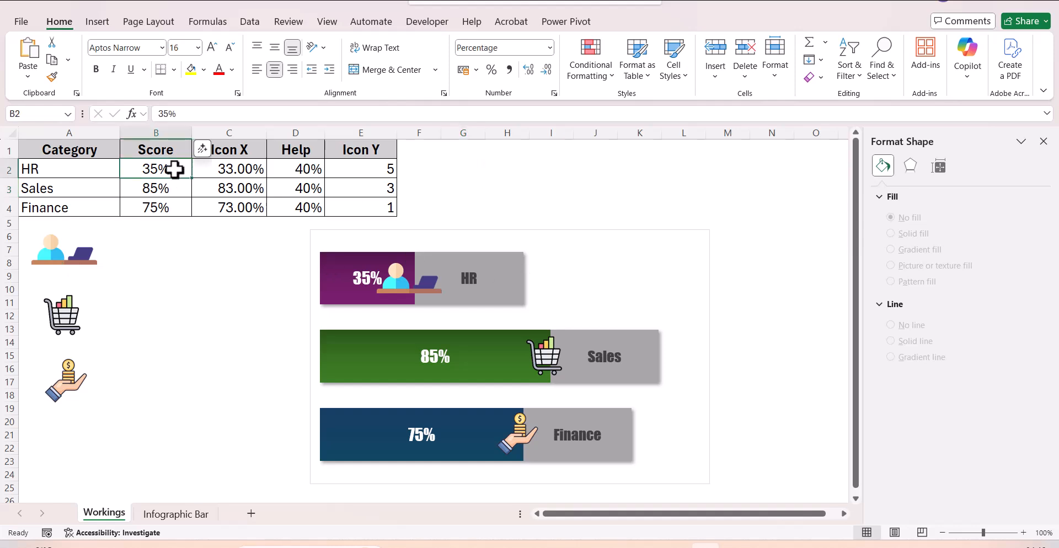
type("75")
key("Return")
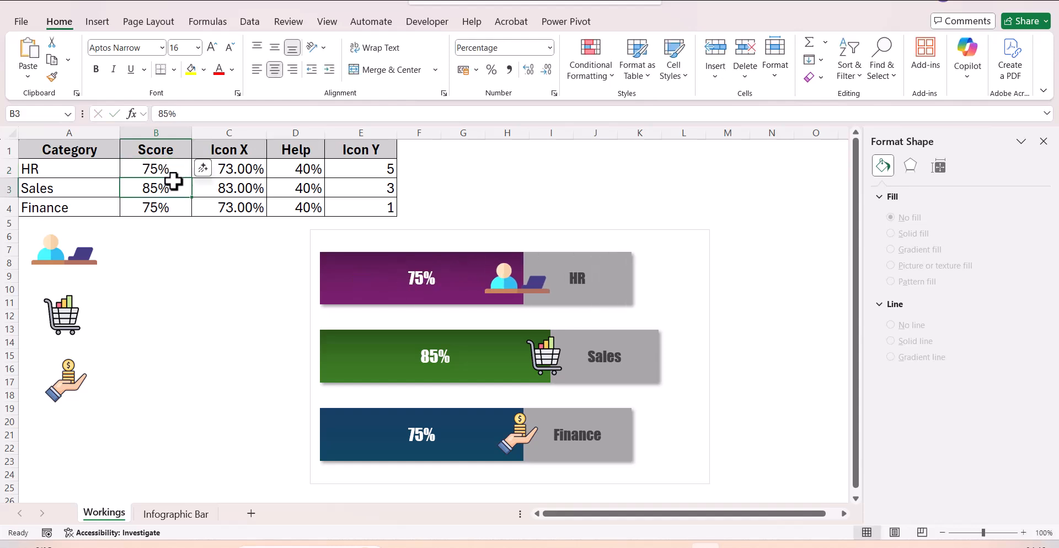
mouse_move(508, 337)
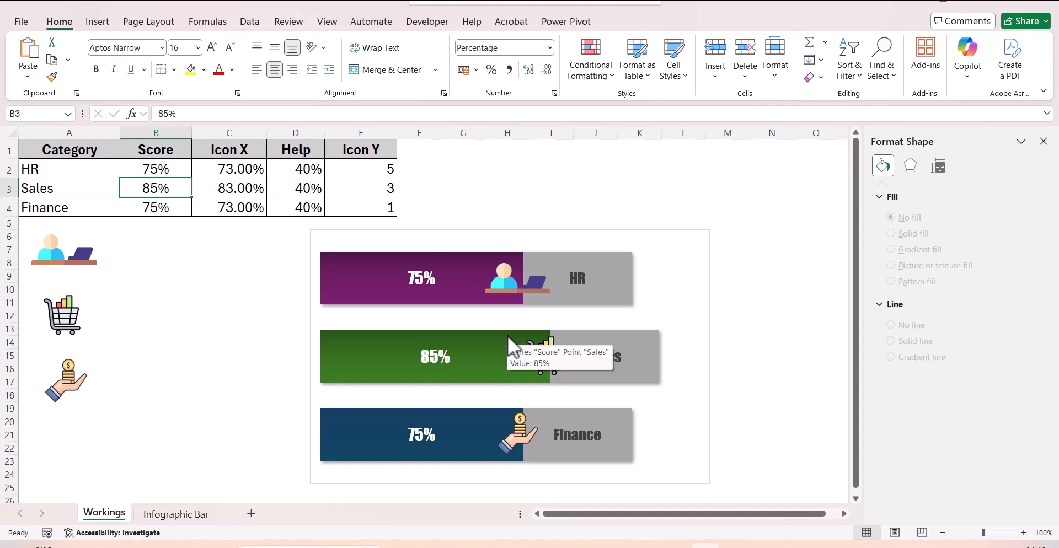